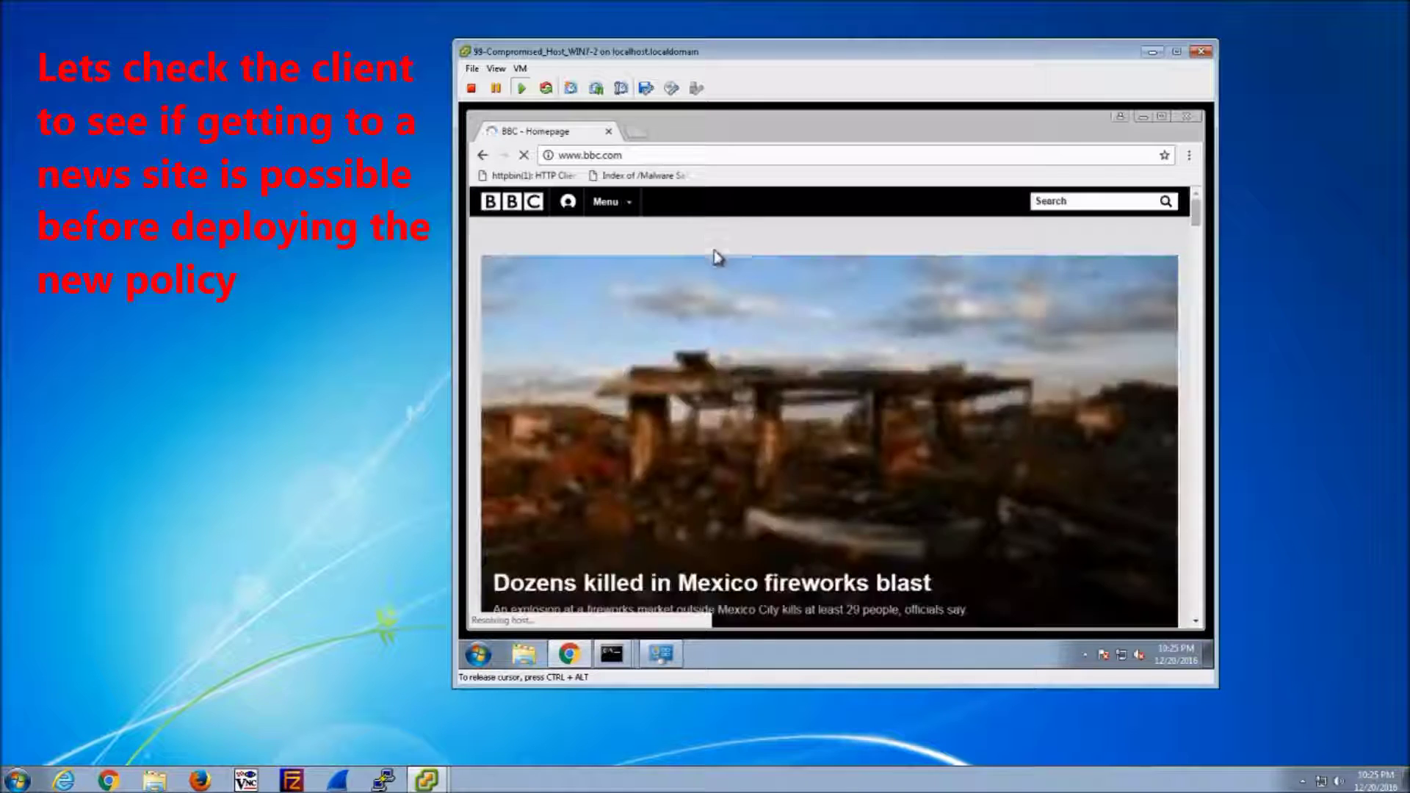
{"action": "left_click", "coordinate": [671, 577]}
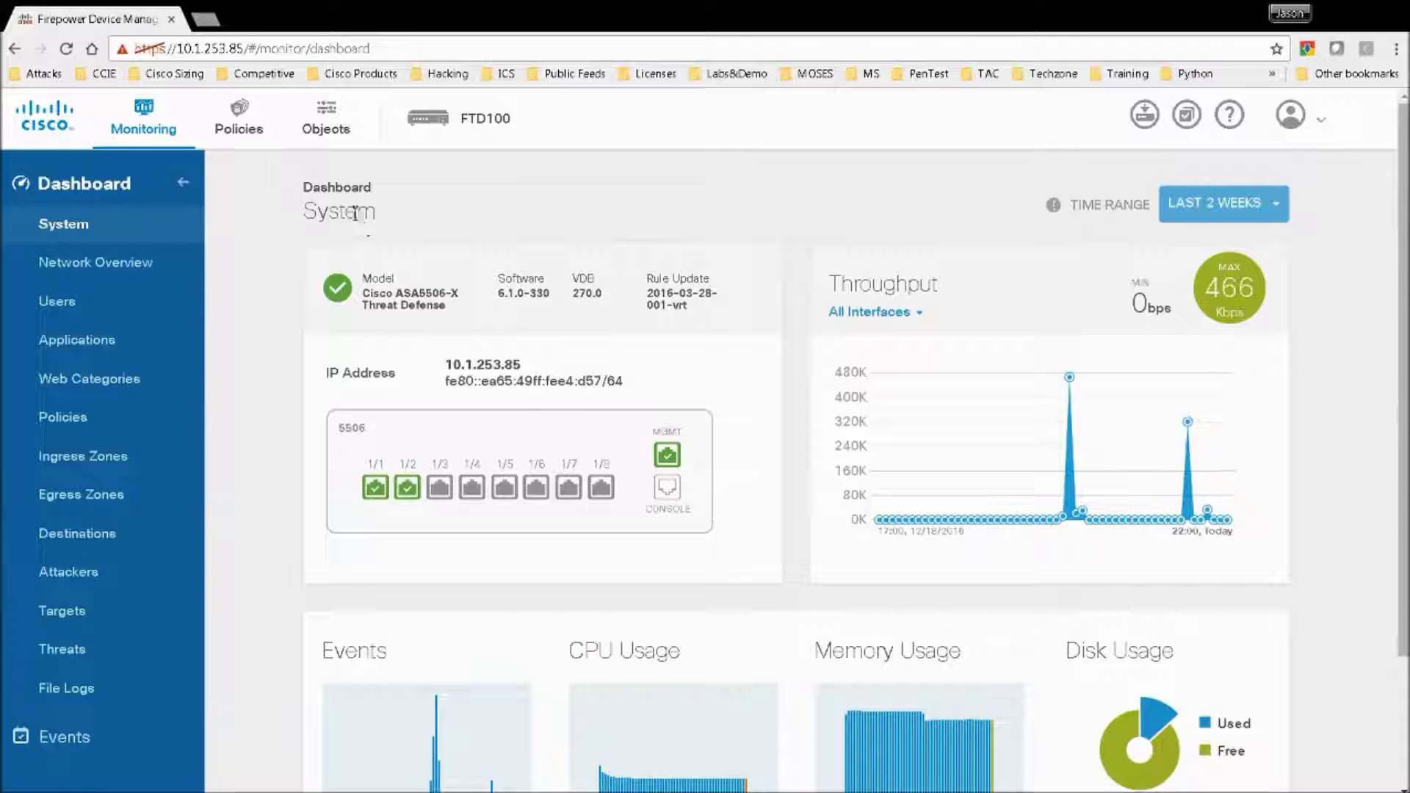
- In Firepower Device Manager, add an access control rule titled Block_News_Media_URLs
{"action": "left_click", "coordinate": [239, 123]}
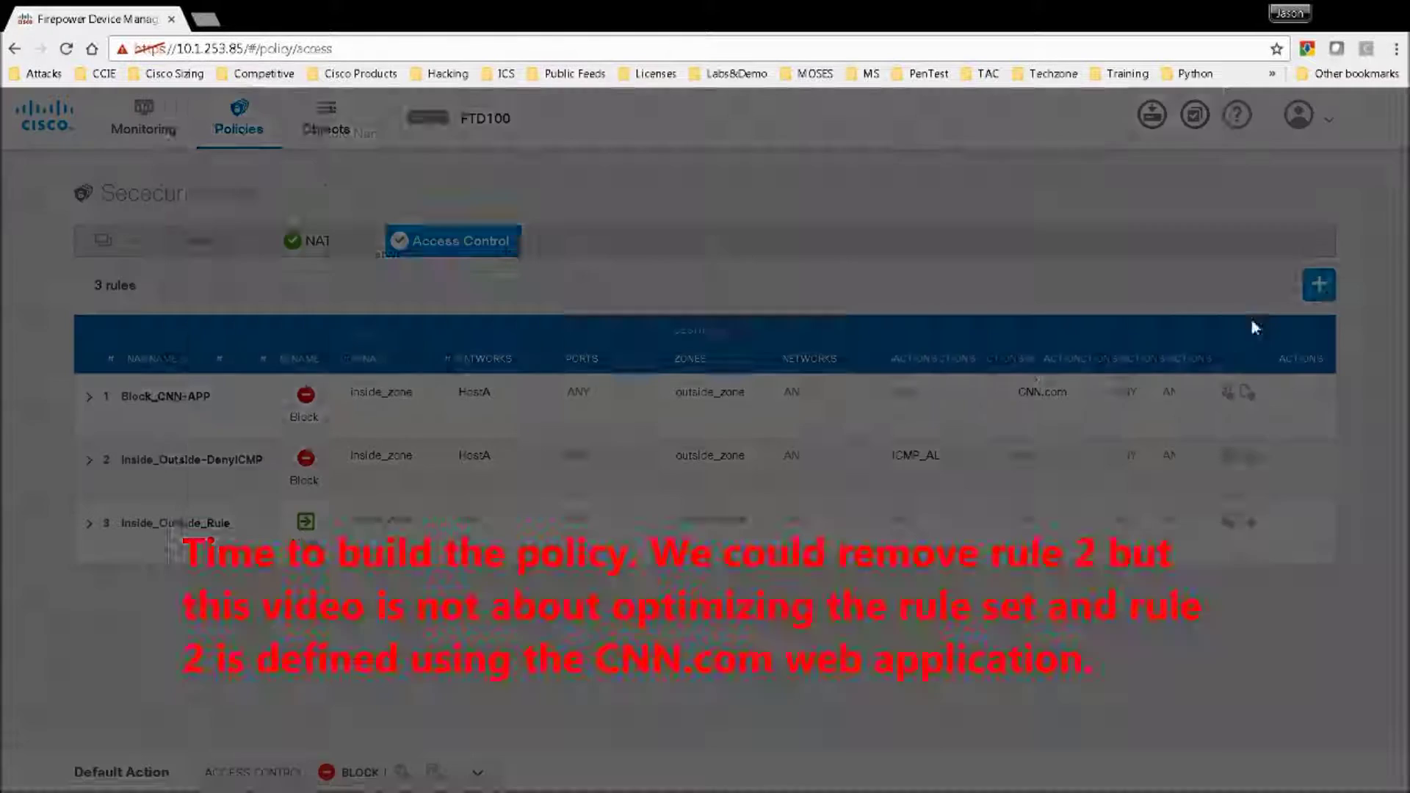
{"action": "left_click", "coordinate": [1319, 284]}
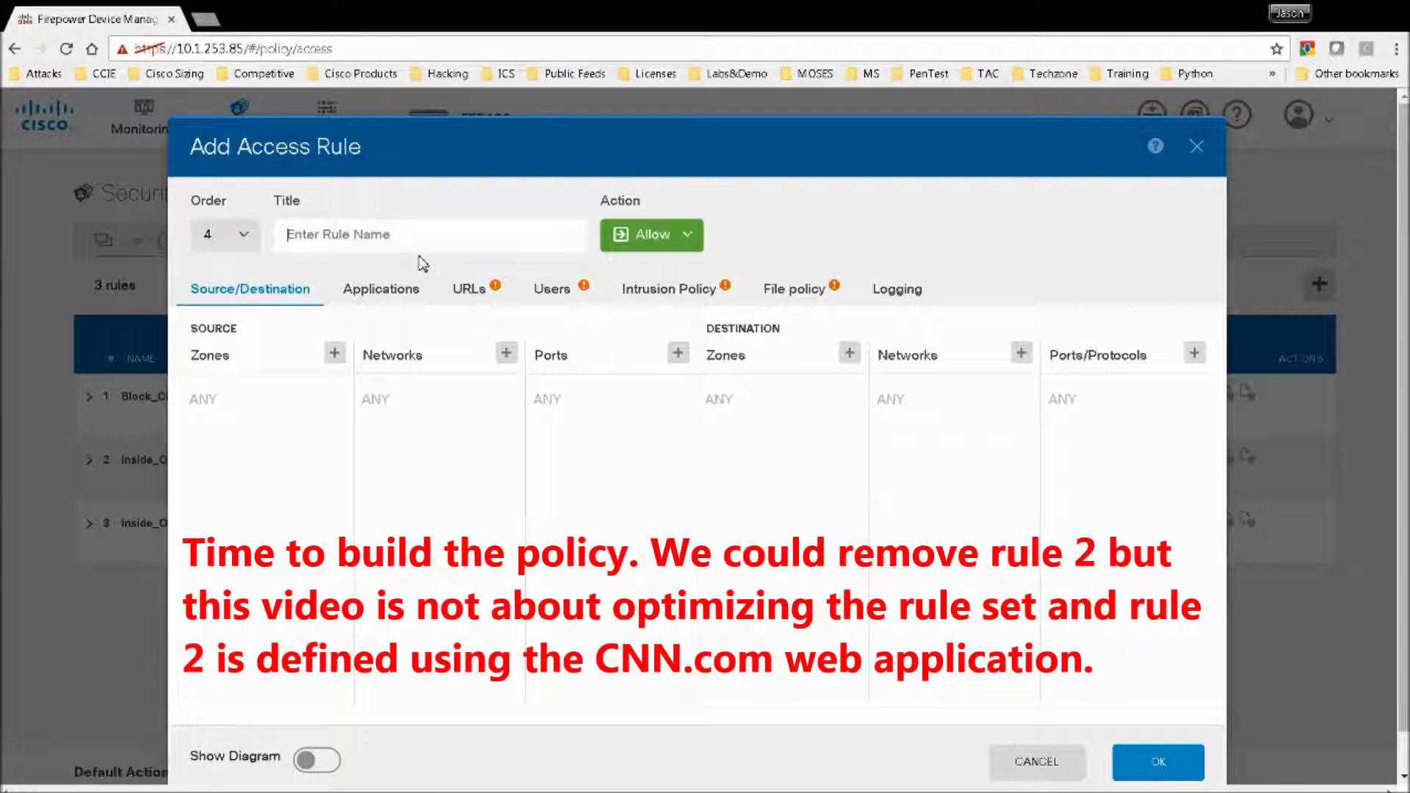
{"action": "type", "text": "Blo"}
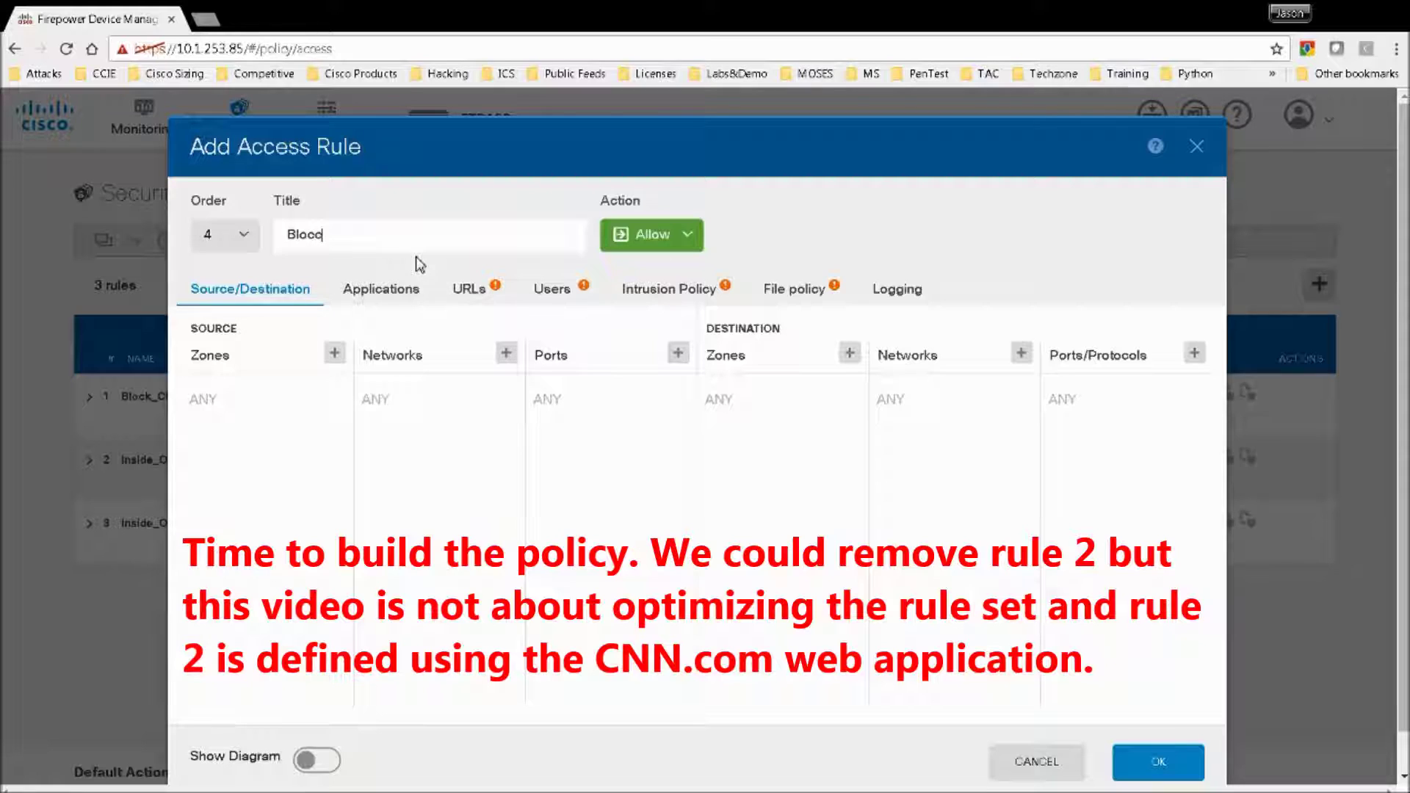
{"action": "type", "text": "ck_News_Media_URLs"}
- Set the rule's source zone to inside_zone and open its URL criteria
{"action": "left_click", "coordinate": [334, 354]}
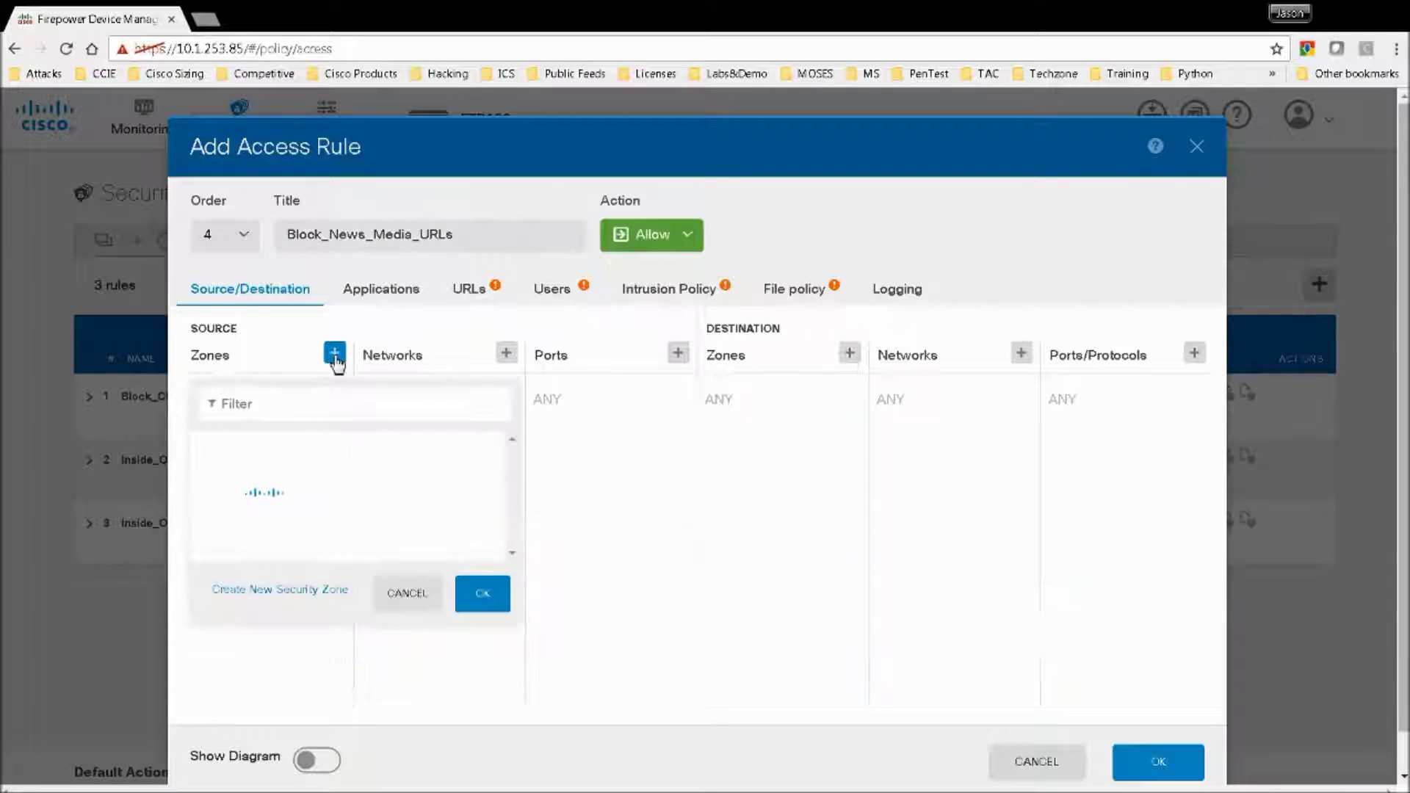
{"action": "left_click", "coordinate": [279, 449]}
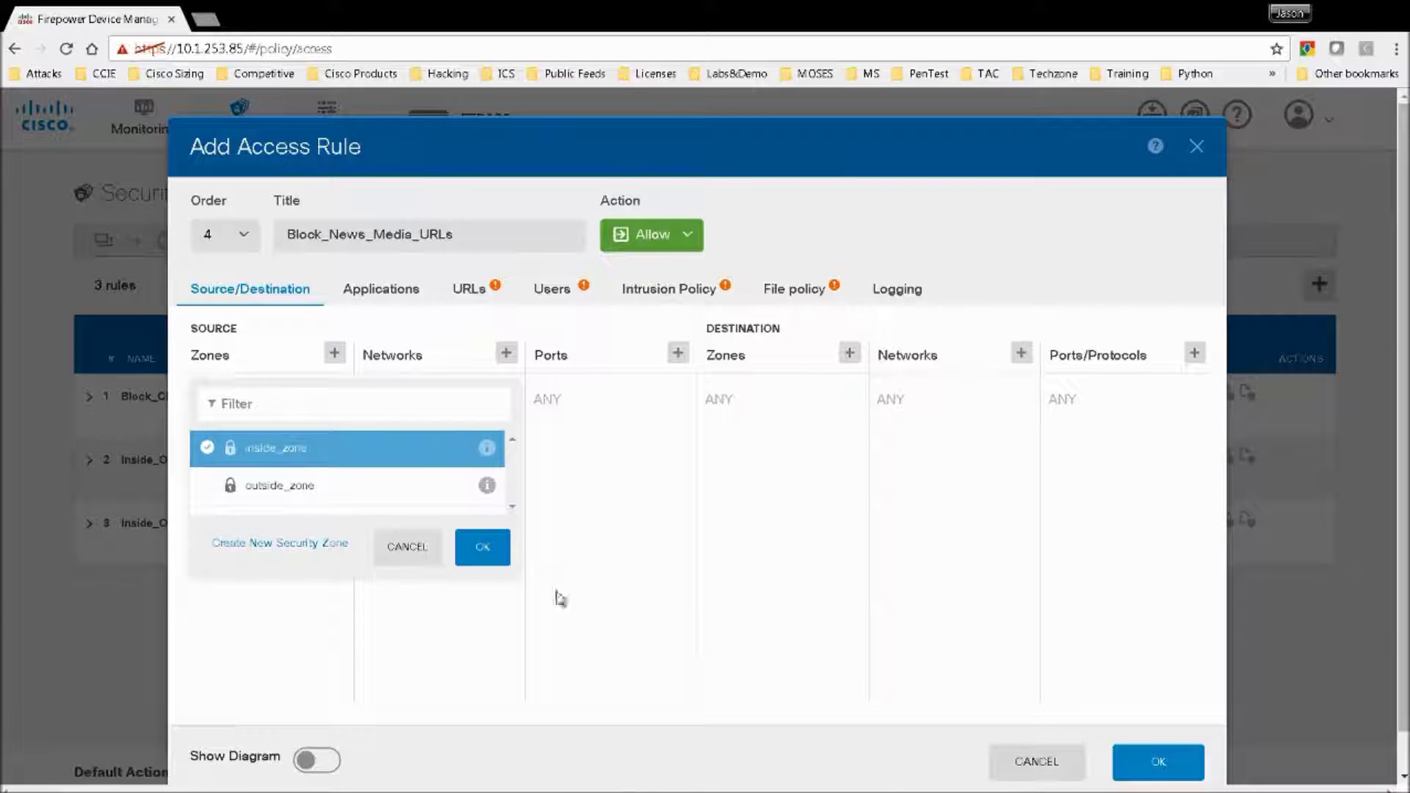
{"action": "left_click", "coordinate": [500, 559]}
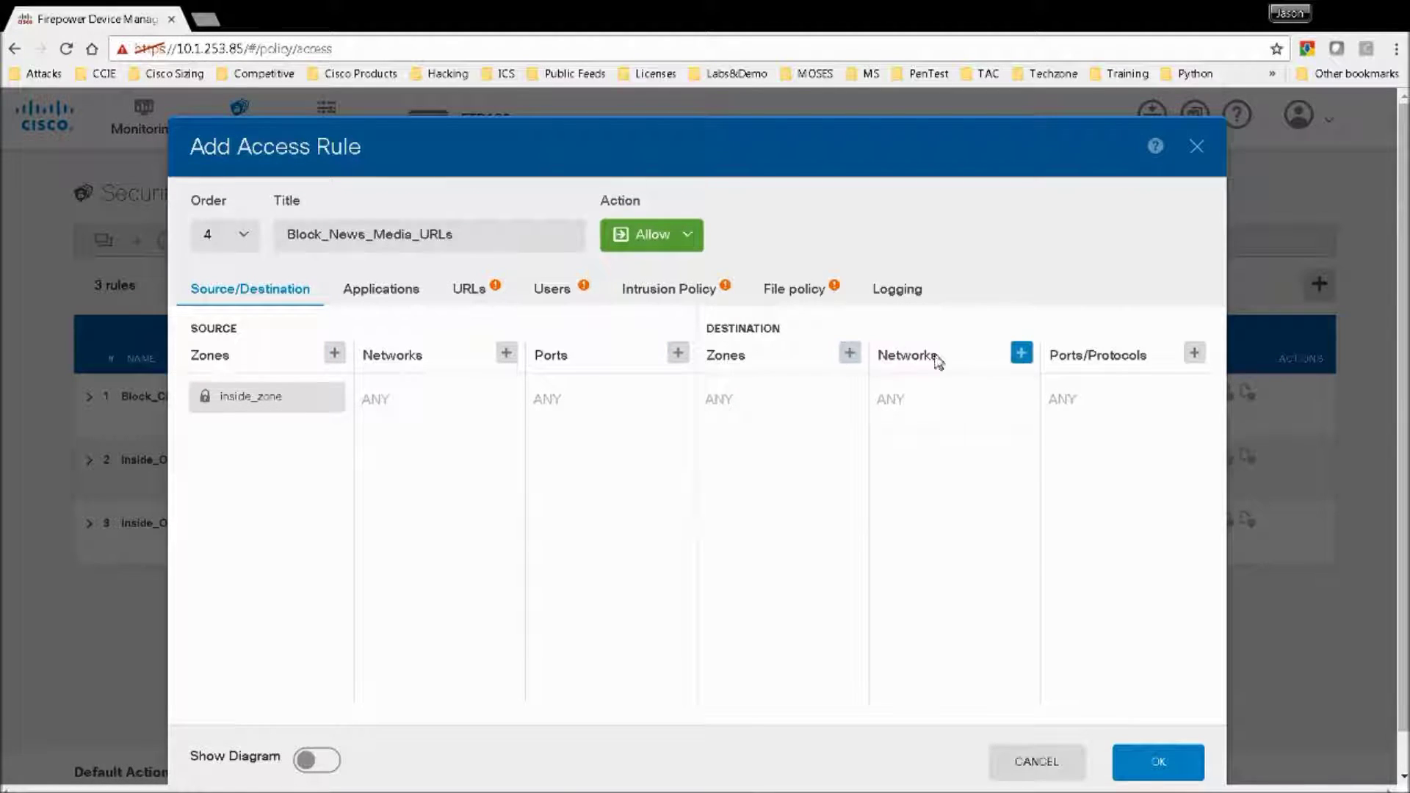
{"action": "left_click", "coordinate": [468, 288]}
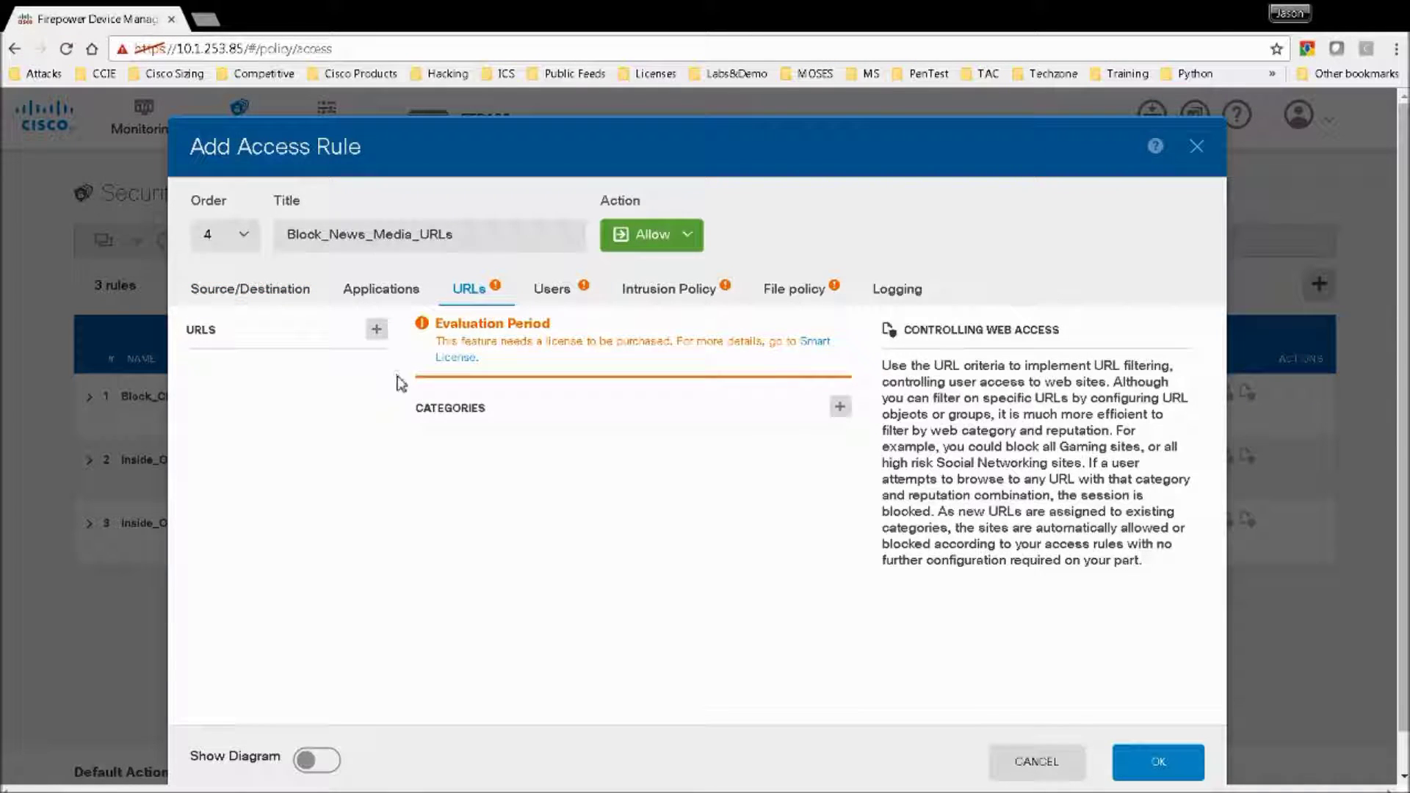
{"action": "left_click", "coordinate": [377, 330]}
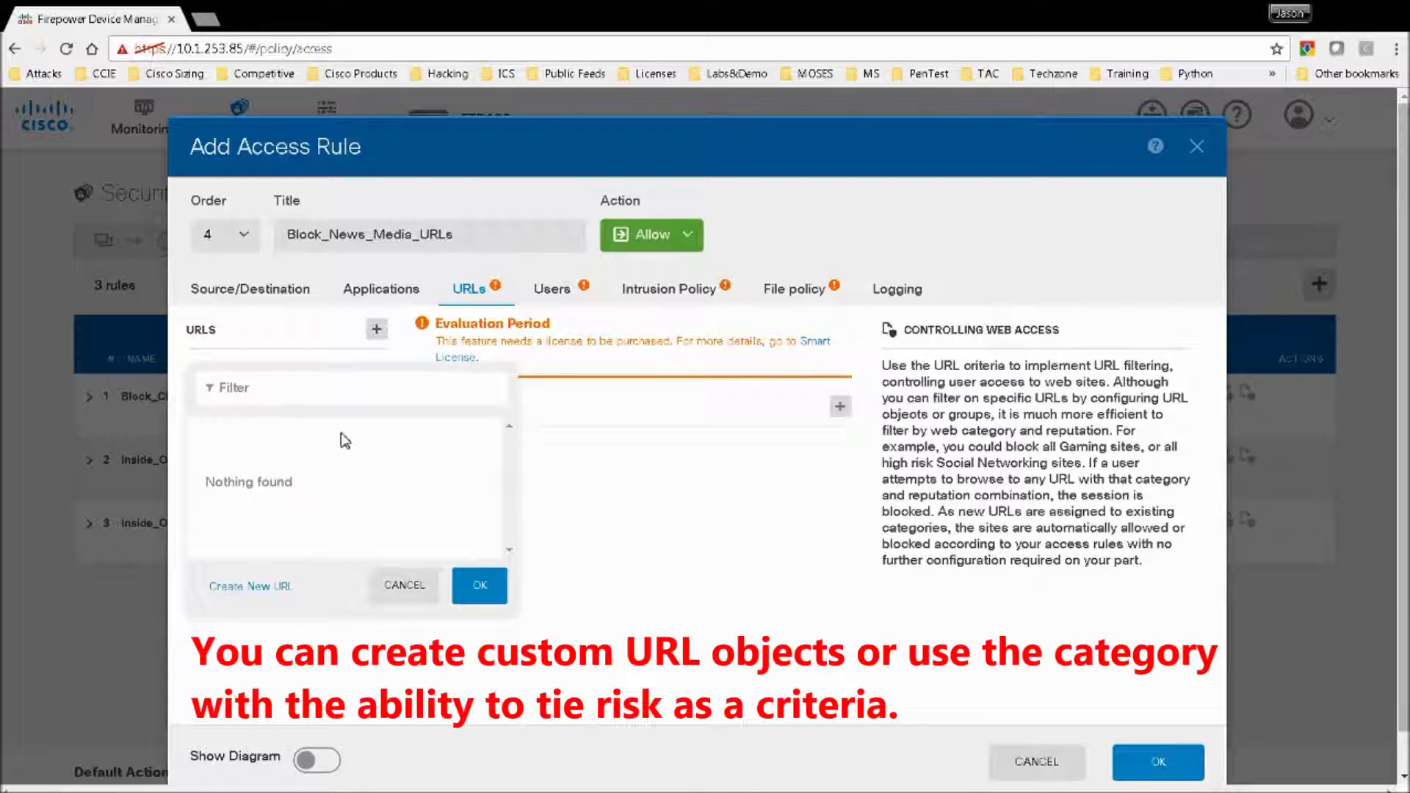
{"action": "left_click", "coordinate": [270, 588]}
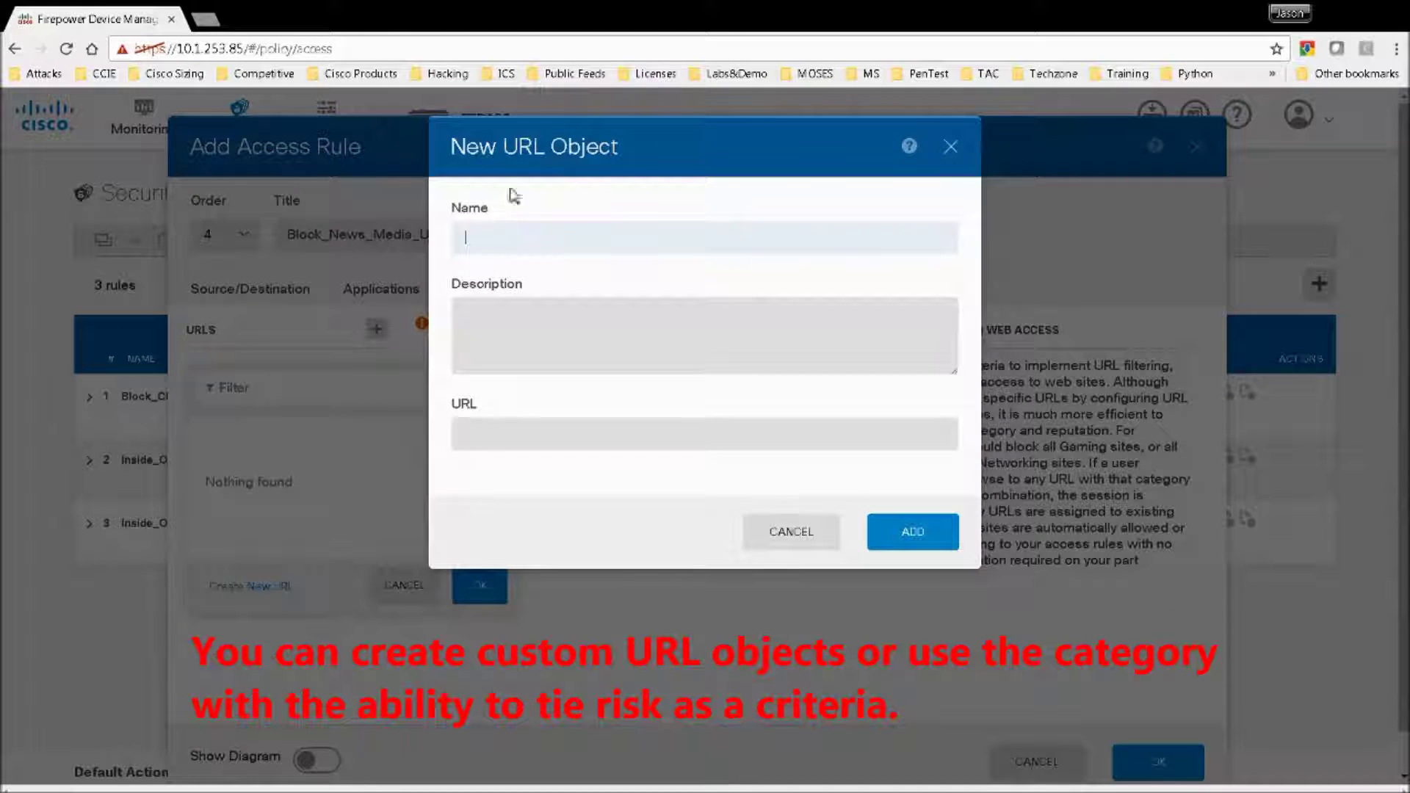
{"action": "left_click", "coordinate": [830, 535]}
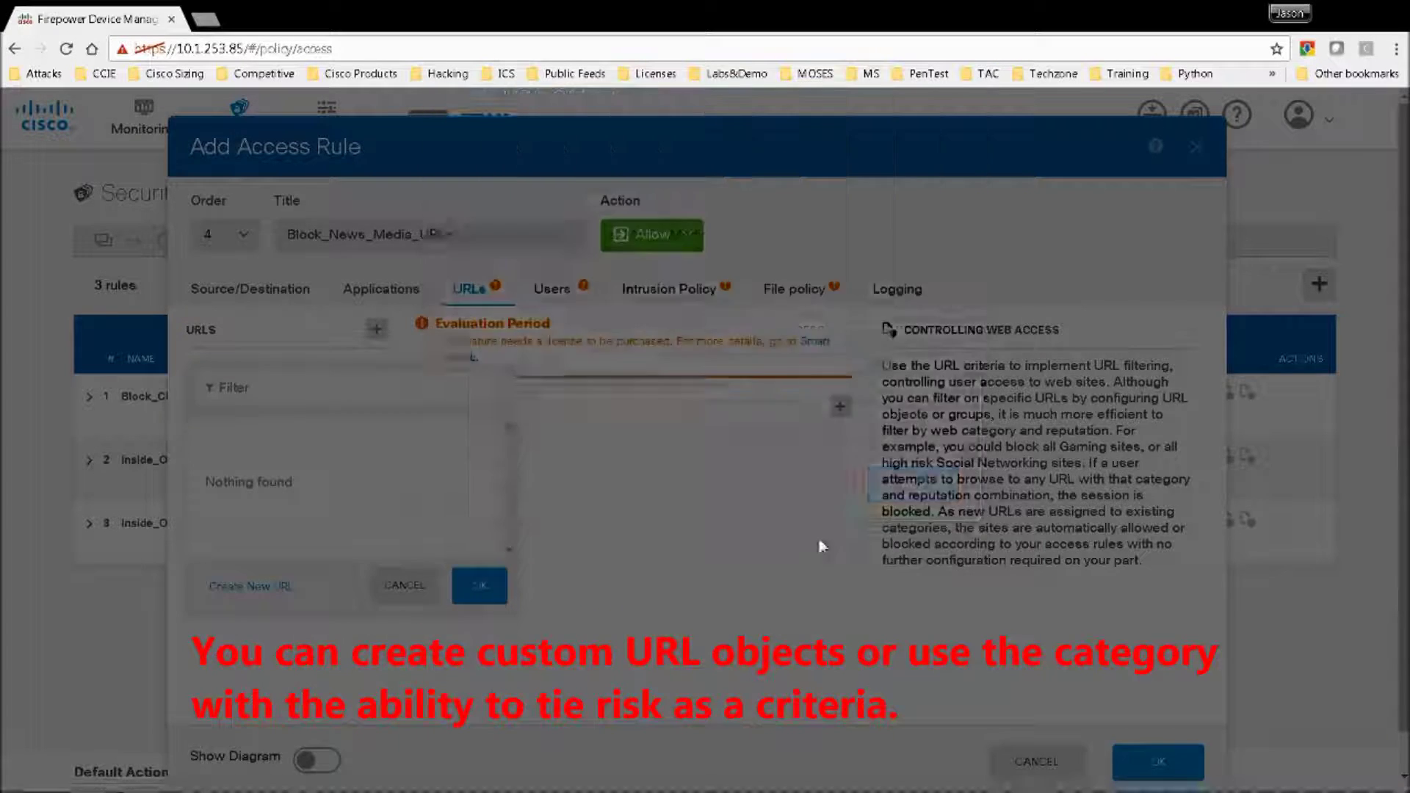
{"action": "left_click", "coordinate": [383, 597]}
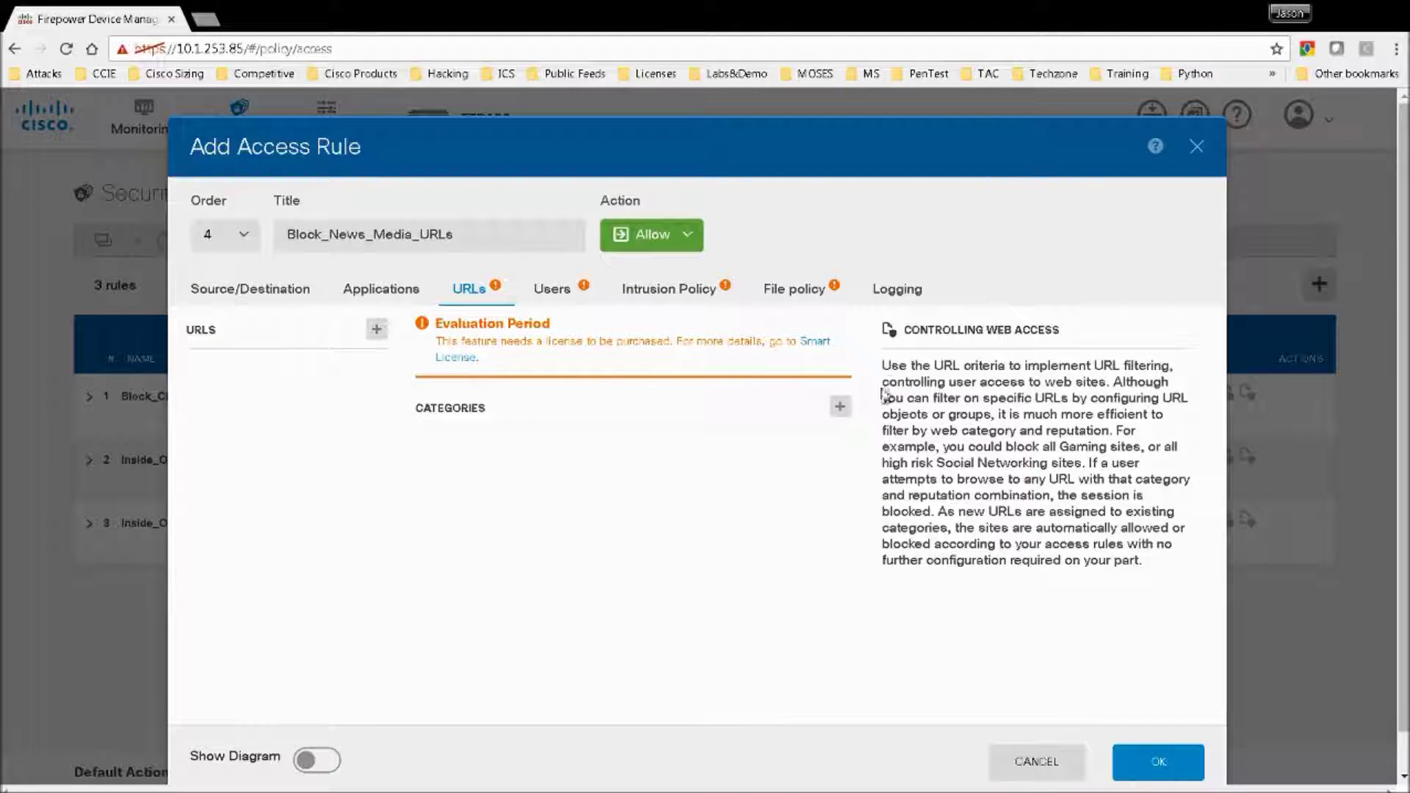
- Filter the URL categories for news and add News and Media to the rule, keeping reputation at Risk Any
{"action": "left_click", "coordinate": [838, 406]}
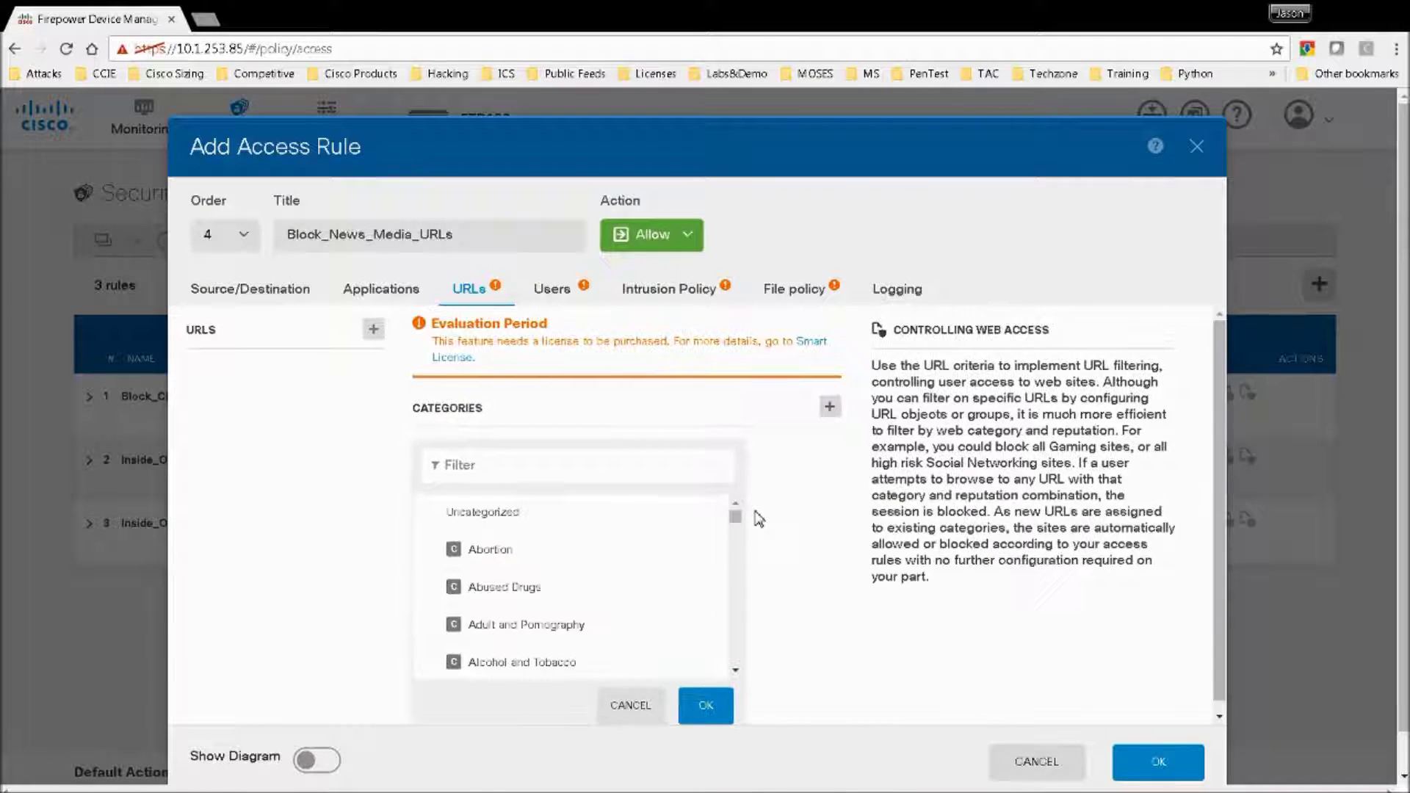
{"action": "left_click_drag", "start_coordinate": [742, 523], "coordinate": [750, 592]}
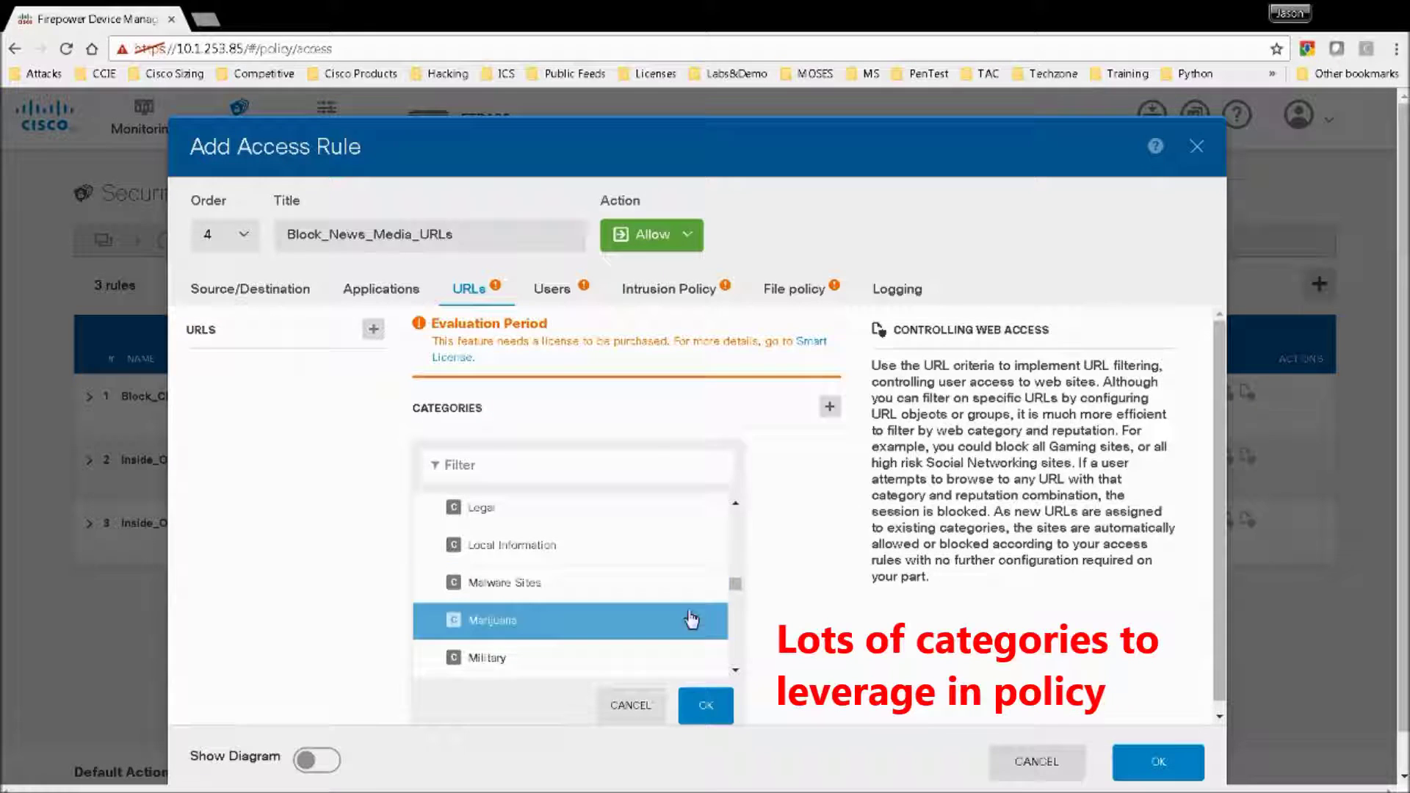
{"action": "left_click_drag", "start_coordinate": [737, 587], "coordinate": [737, 661]}
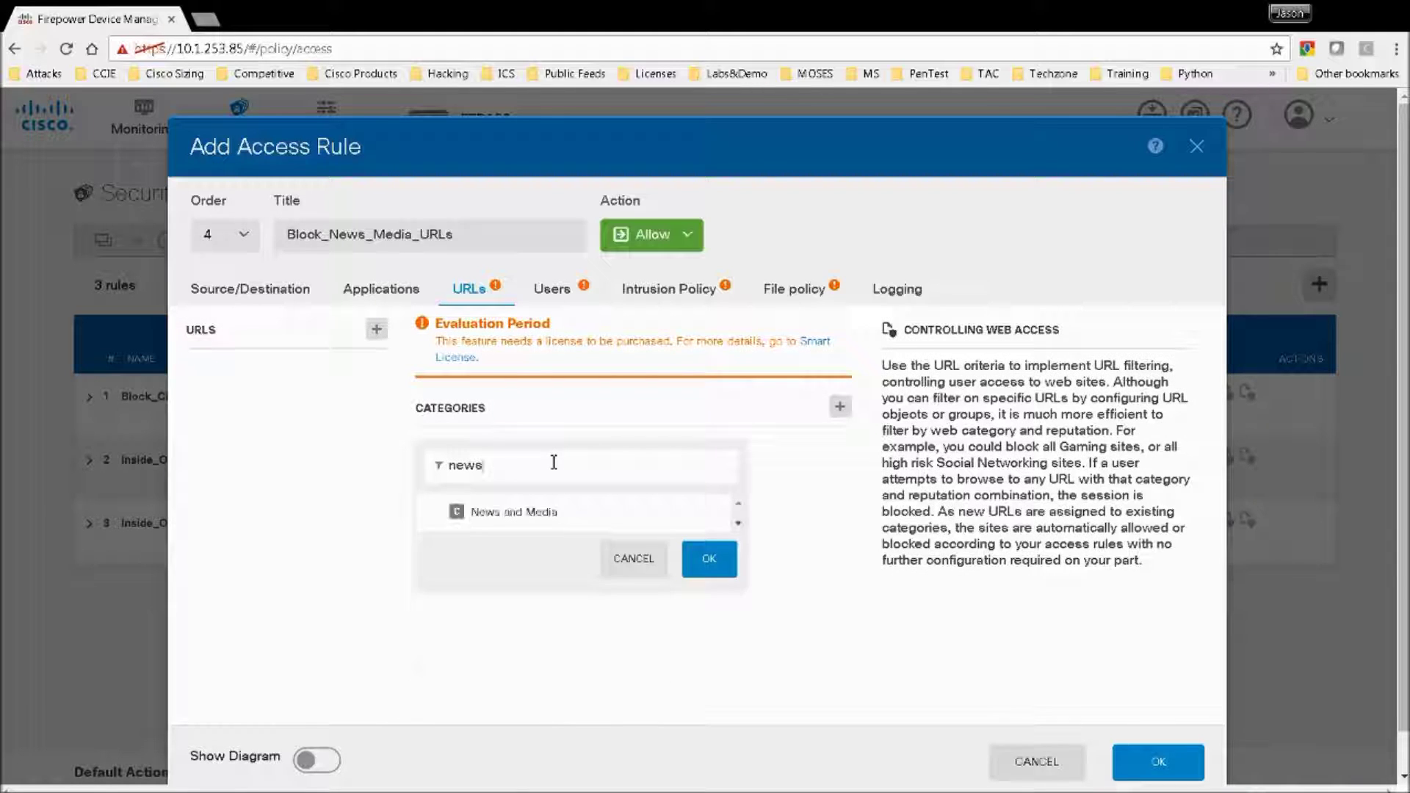
{"action": "left_click", "coordinate": [540, 511]}
{"action": "left_click", "coordinate": [693, 563]}
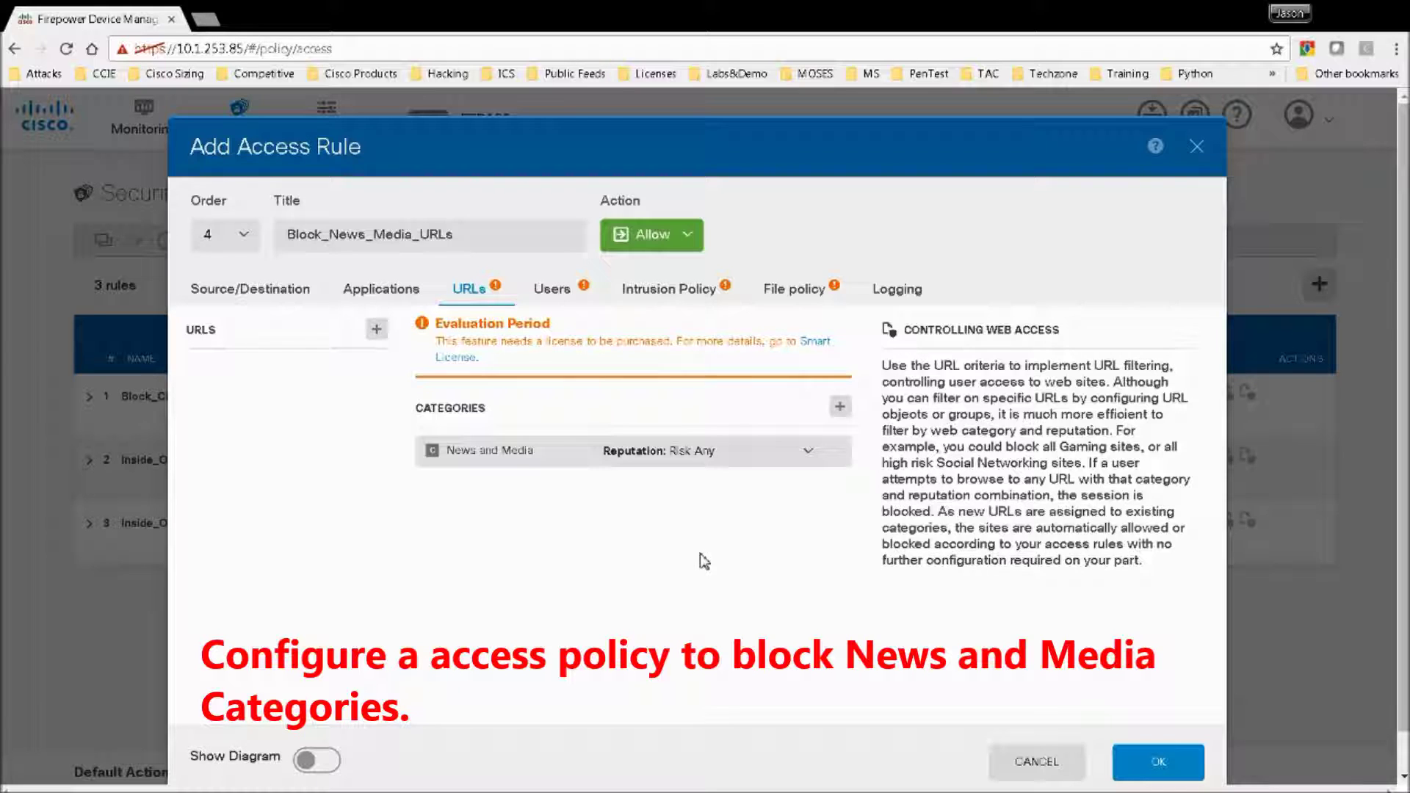
{"action": "left_click", "coordinate": [808, 452]}
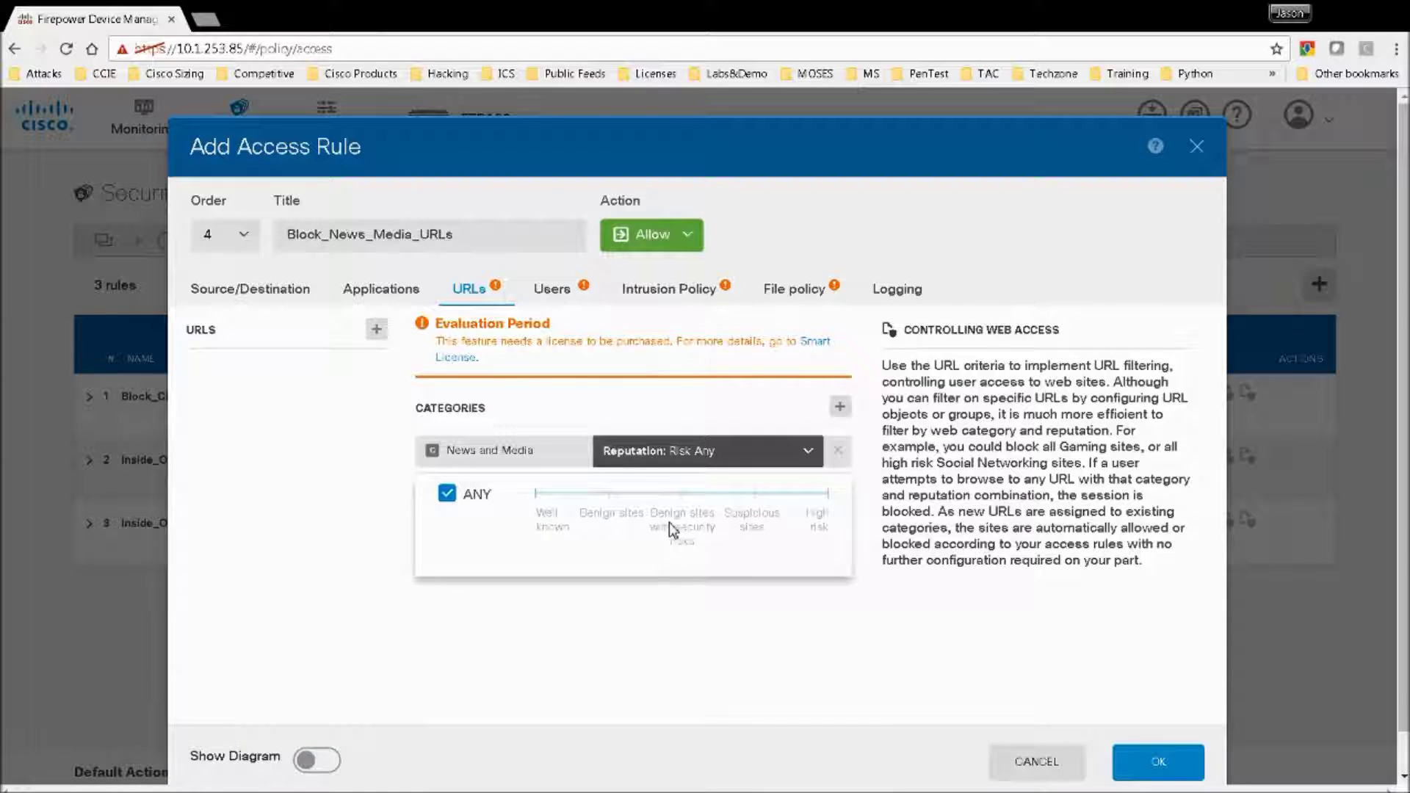
{"action": "left_click", "coordinate": [815, 669]}
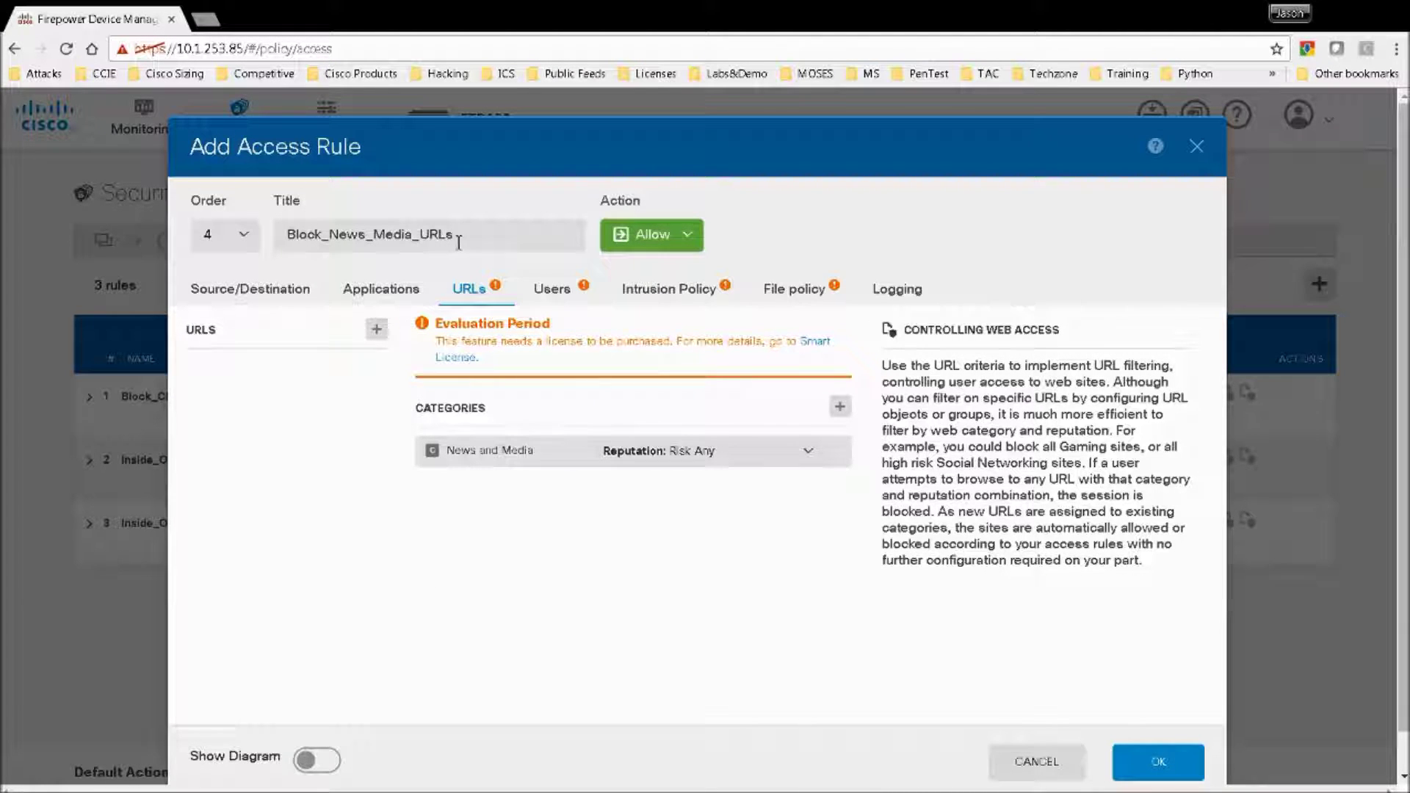
- Set the rule's action to Block and show its diagram
{"action": "left_click", "coordinate": [622, 248]}
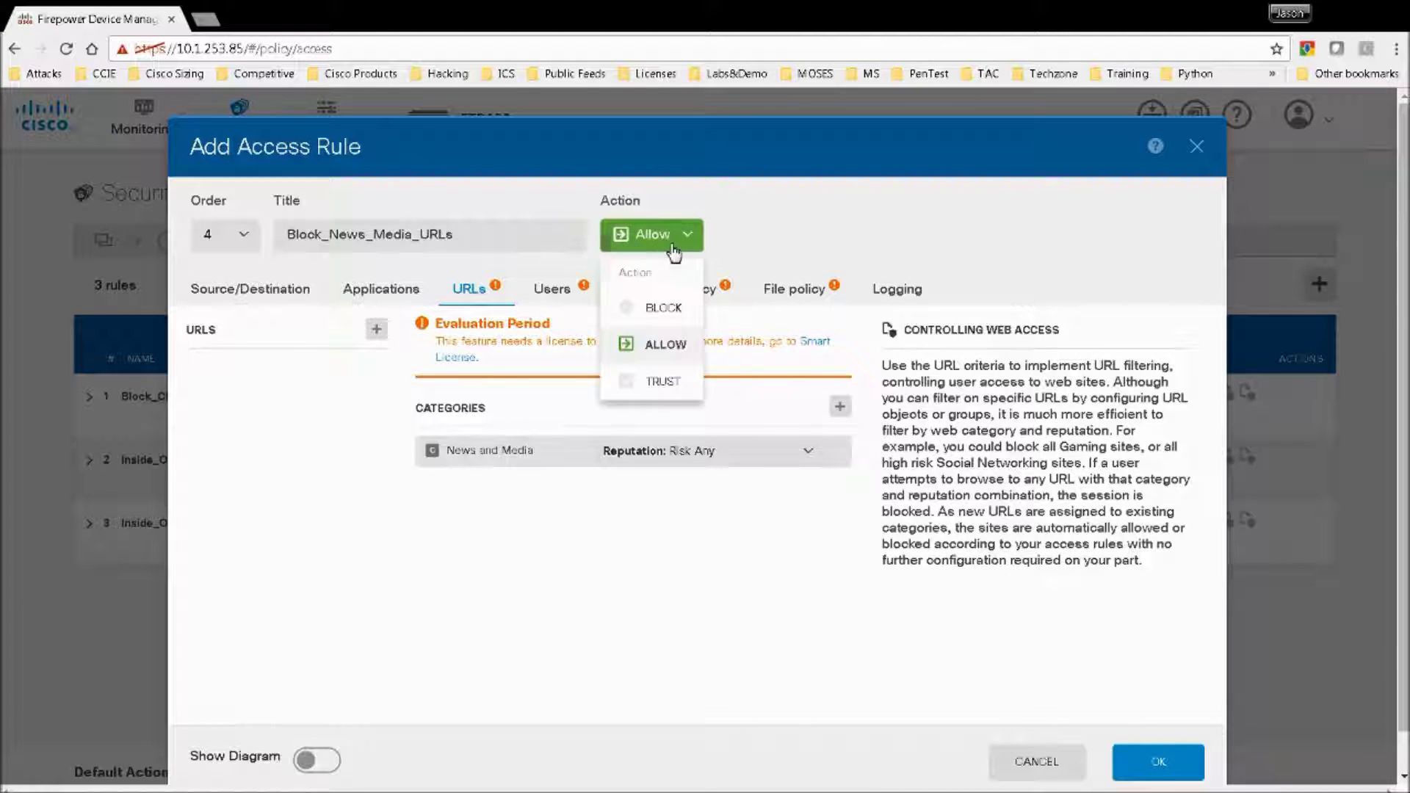
{"action": "left_click", "coordinate": [664, 306]}
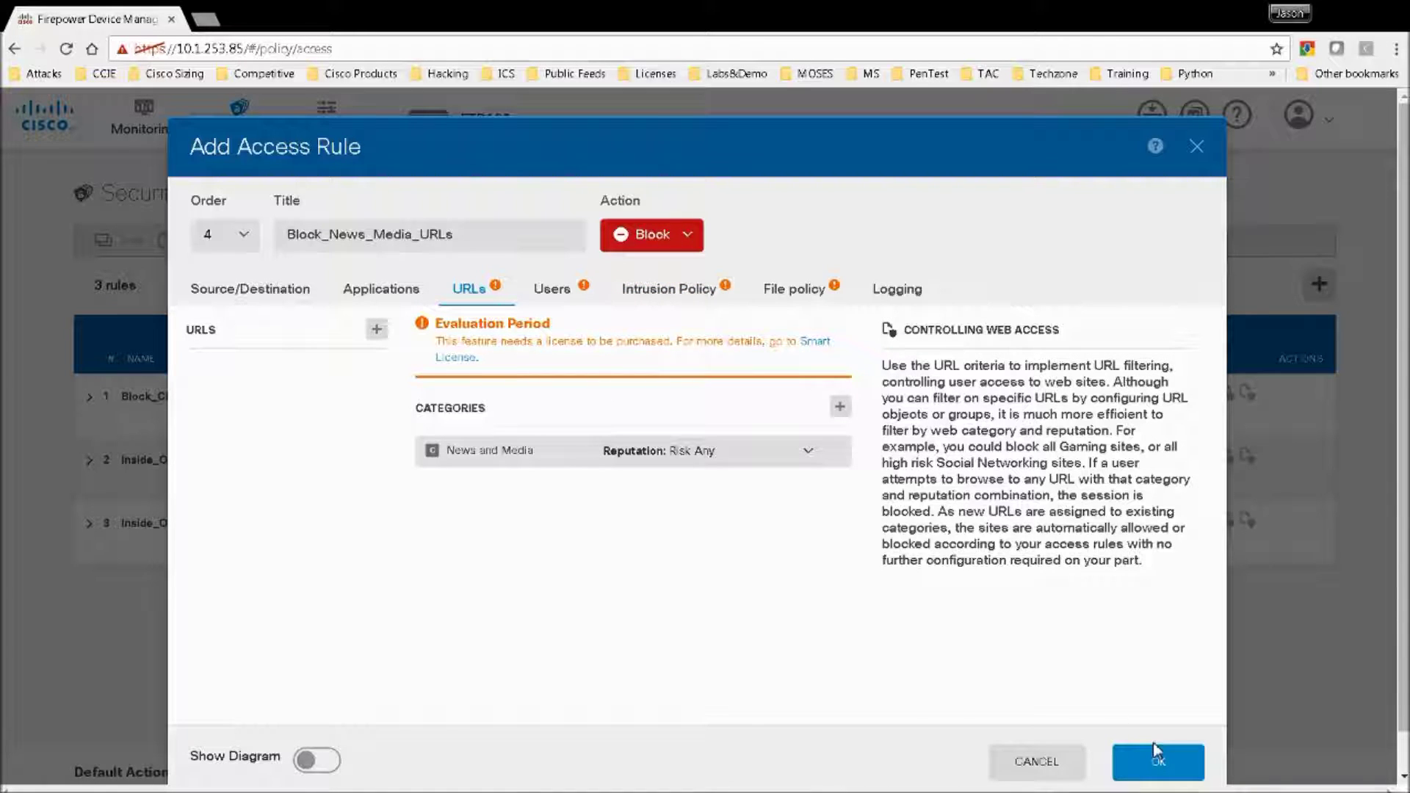
{"action": "left_click", "coordinate": [321, 761]}
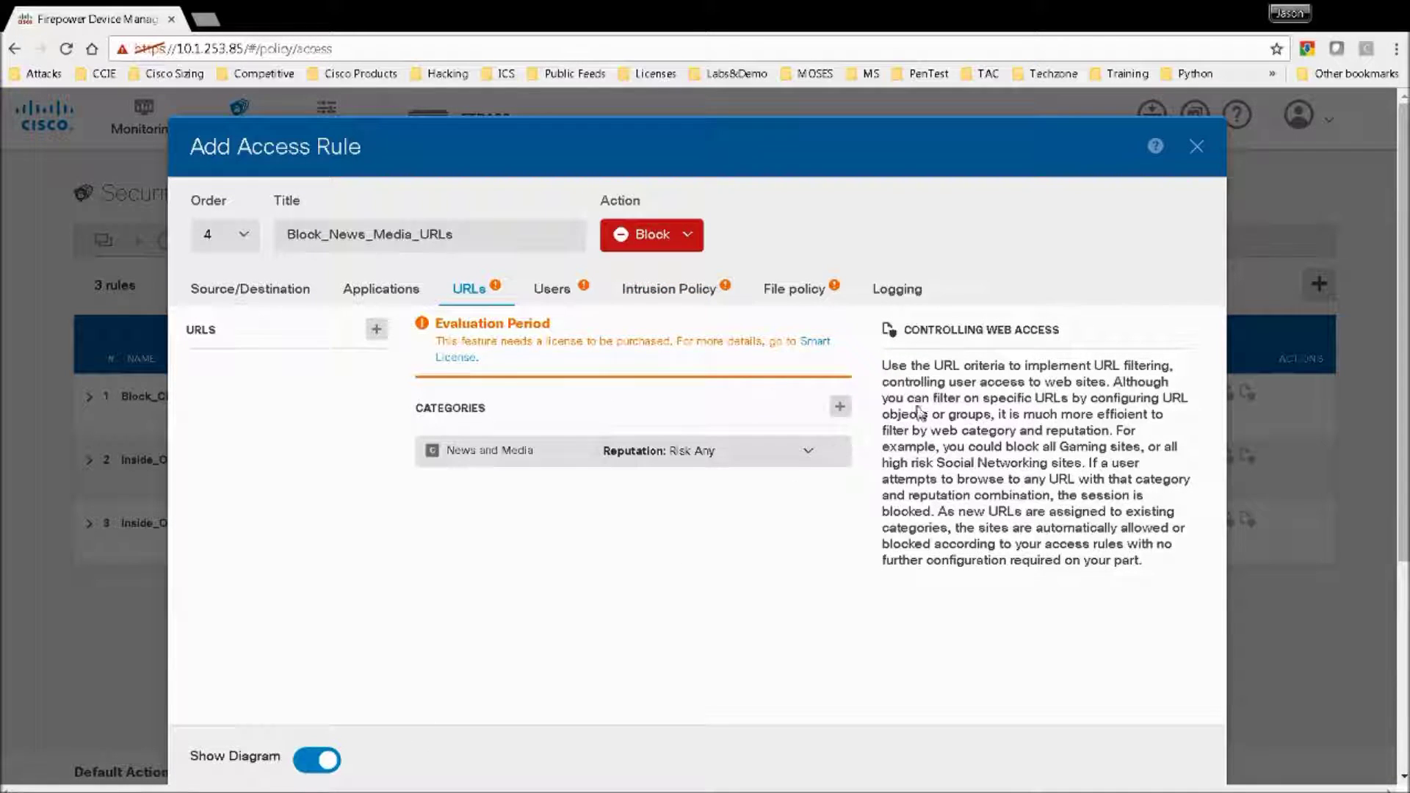
- Save the rule with logging at beginning and end of connection and its order set to 1
{"action": "left_click", "coordinate": [907, 297]}
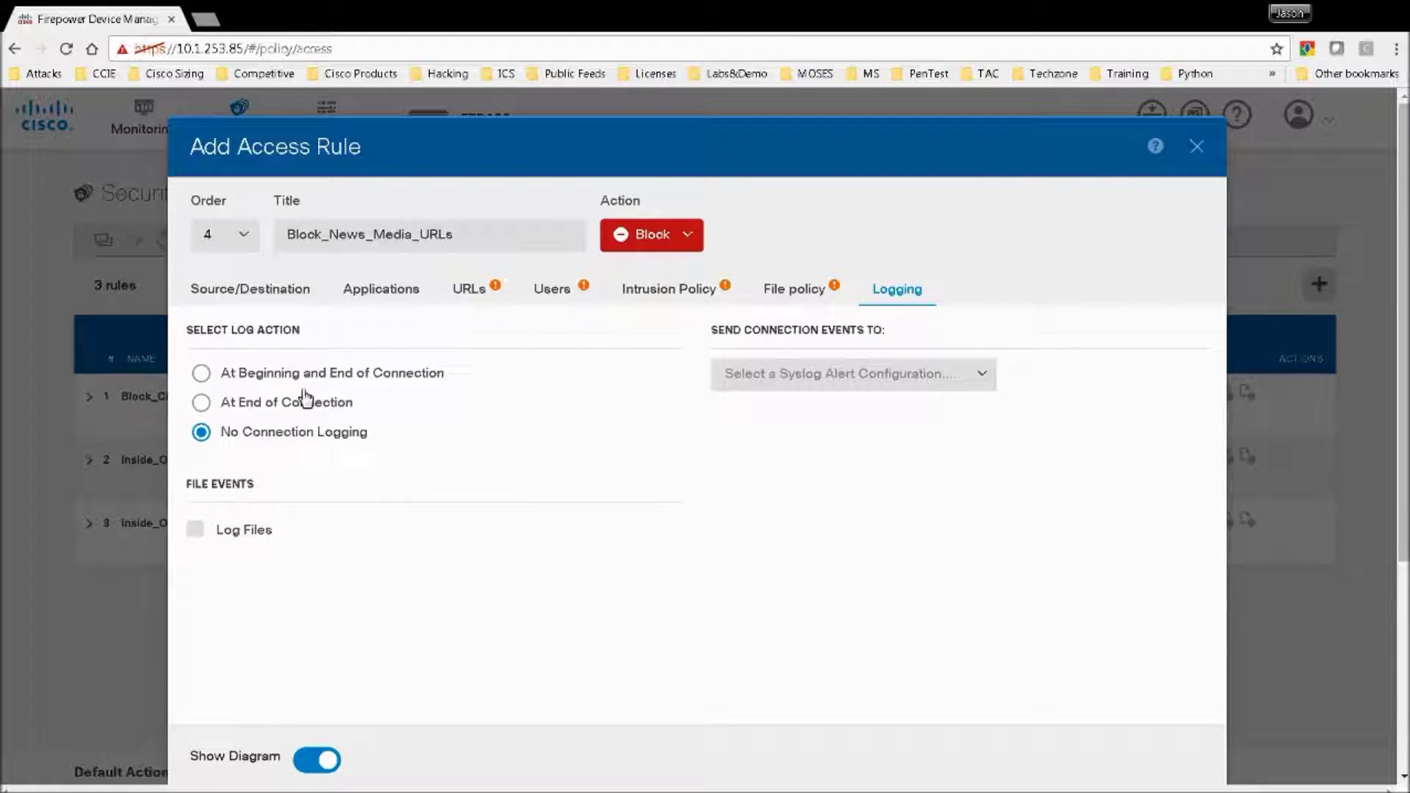
{"action": "left_click", "coordinate": [262, 379]}
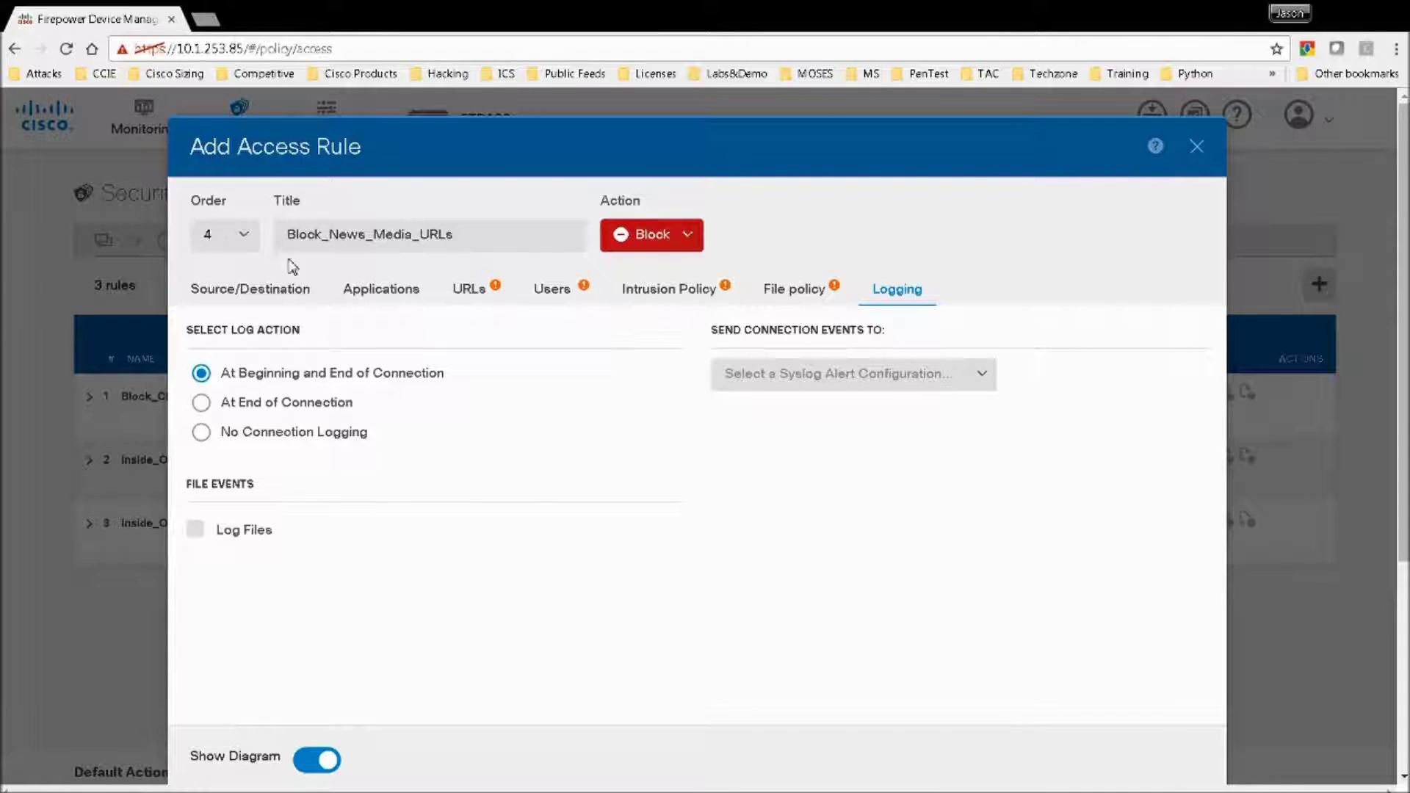
{"action": "left_click", "coordinate": [245, 249]}
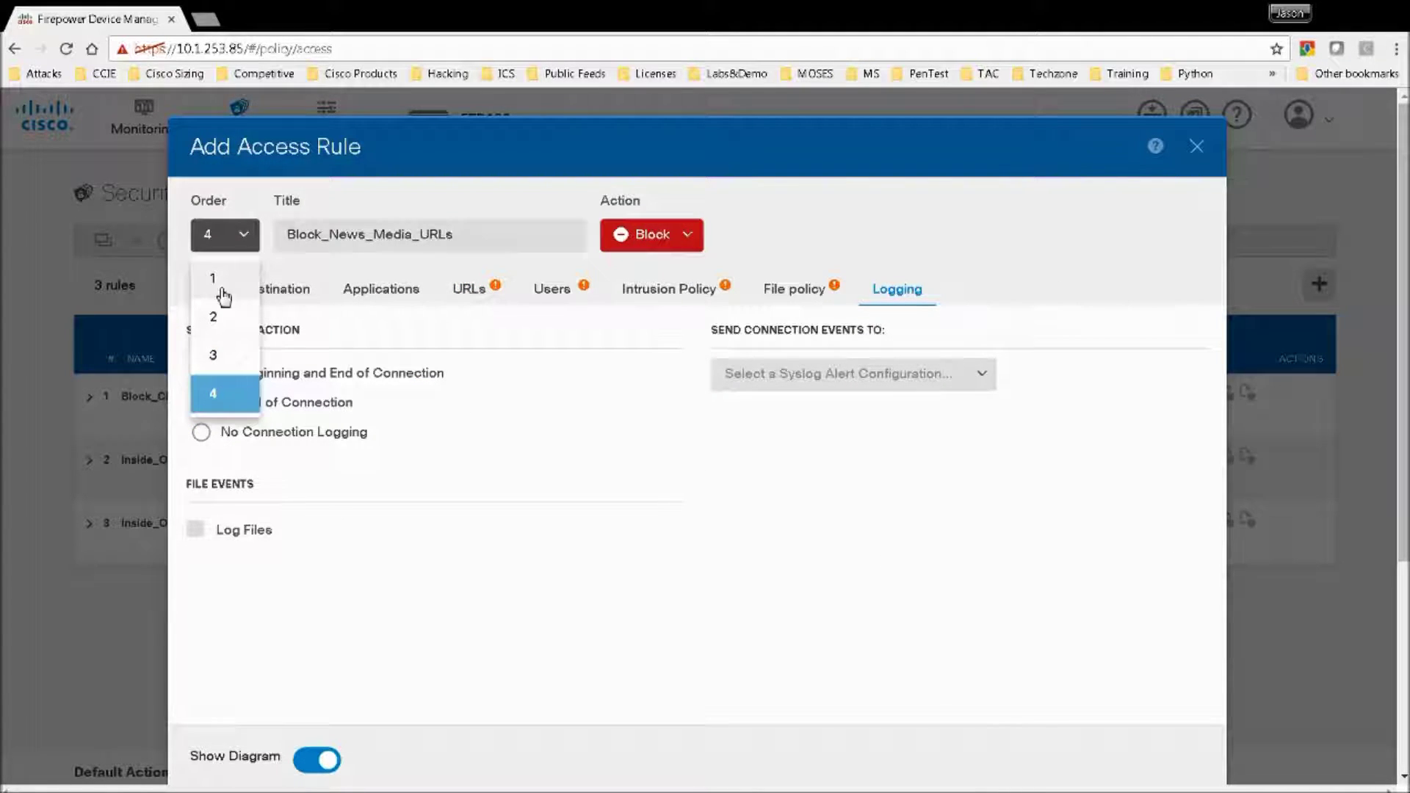
{"action": "left_click", "coordinate": [224, 297]}
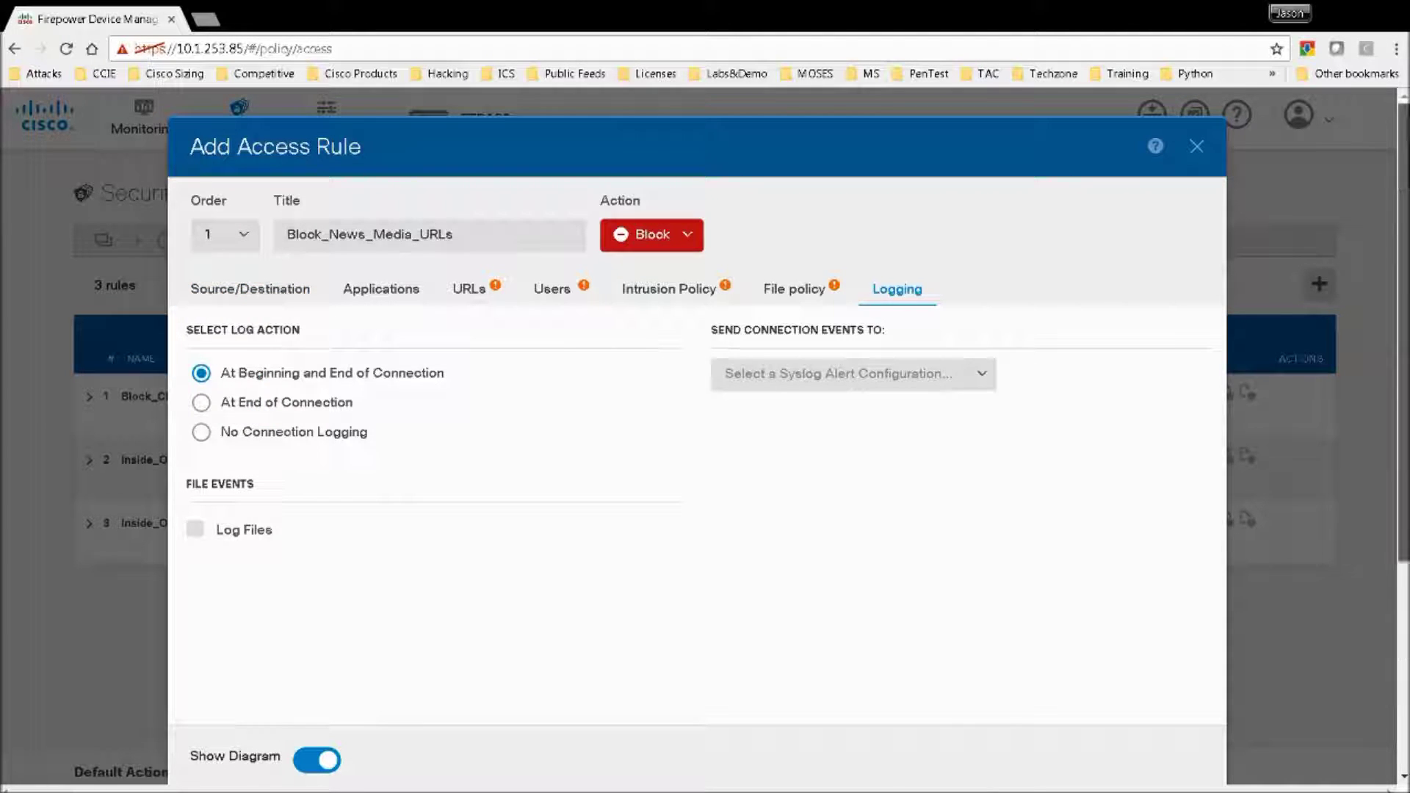
{"action": "scroll", "coordinate": [224, 293], "scroll_direction": "down", "scroll_amount": 4}
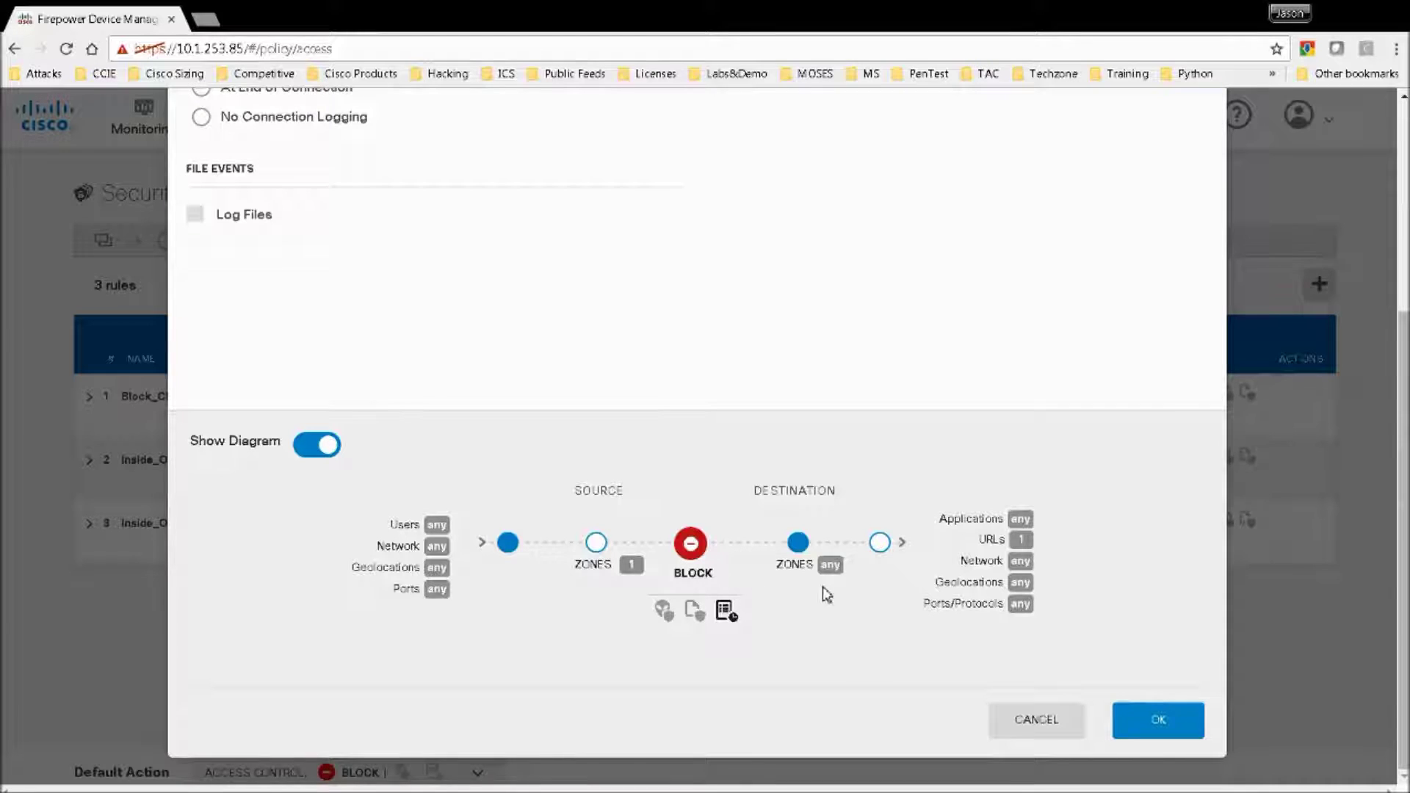
{"action": "left_click", "coordinate": [1152, 723]}
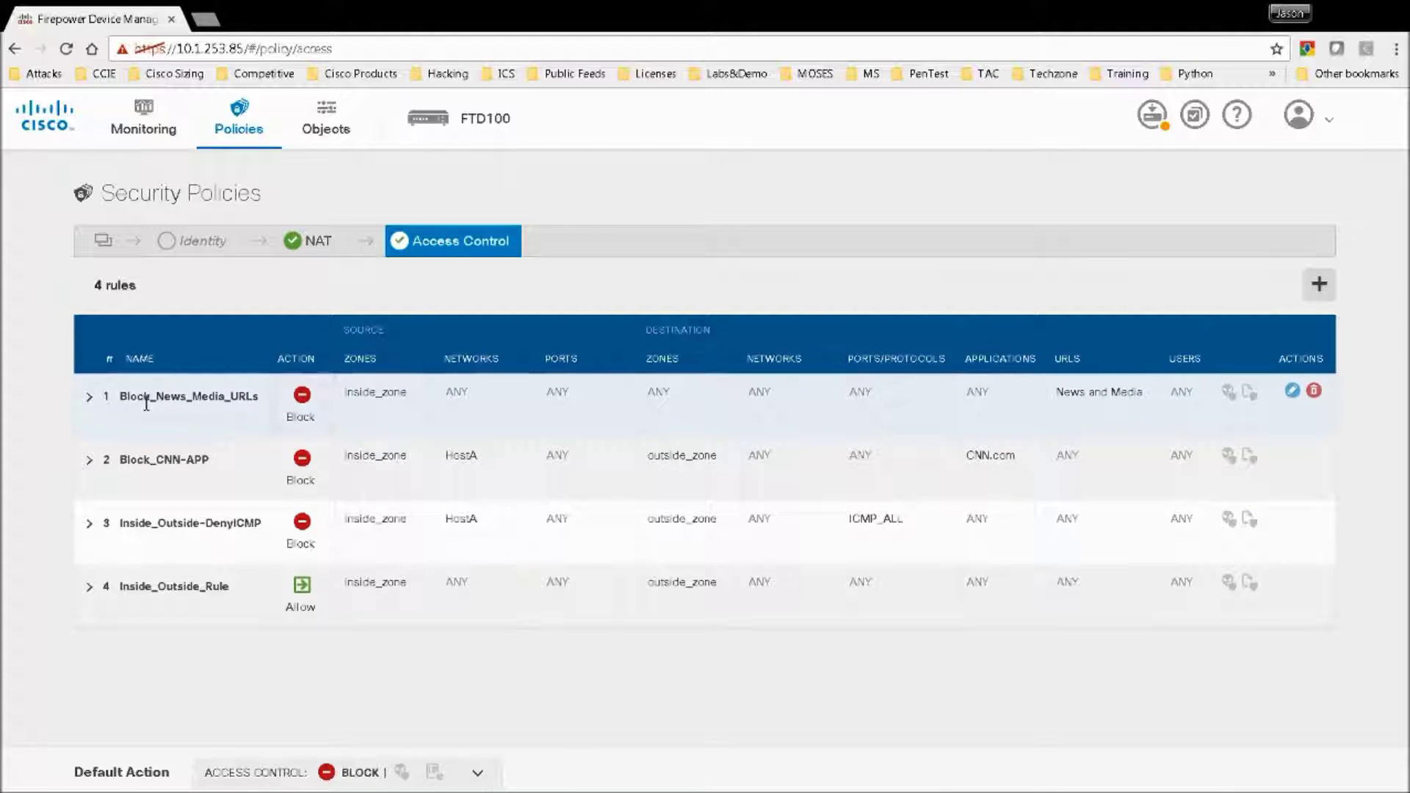
- Deploy the pending policy changes to the device and close the deployment summary
{"action": "left_click", "coordinate": [305, 472]}
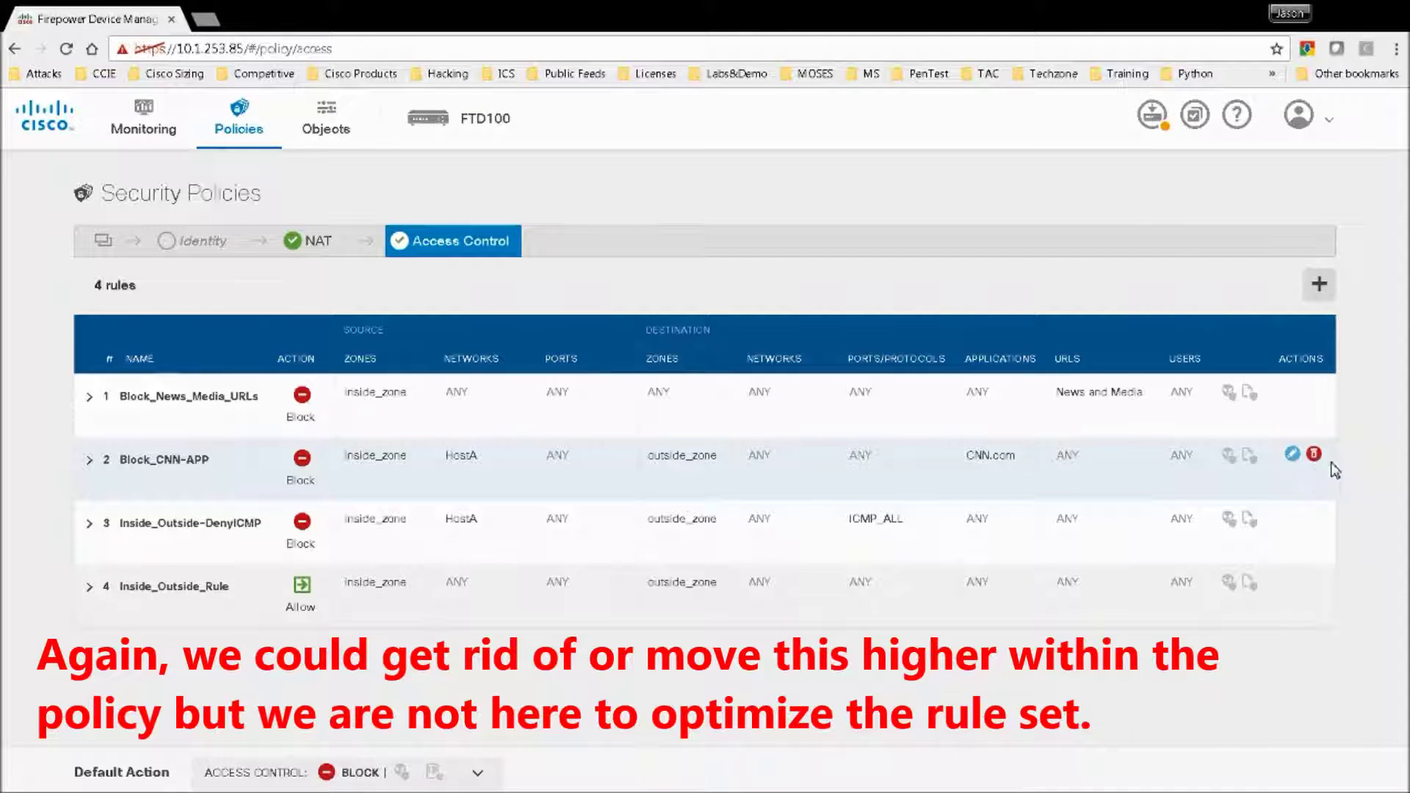
{"action": "left_click", "coordinate": [1155, 116]}
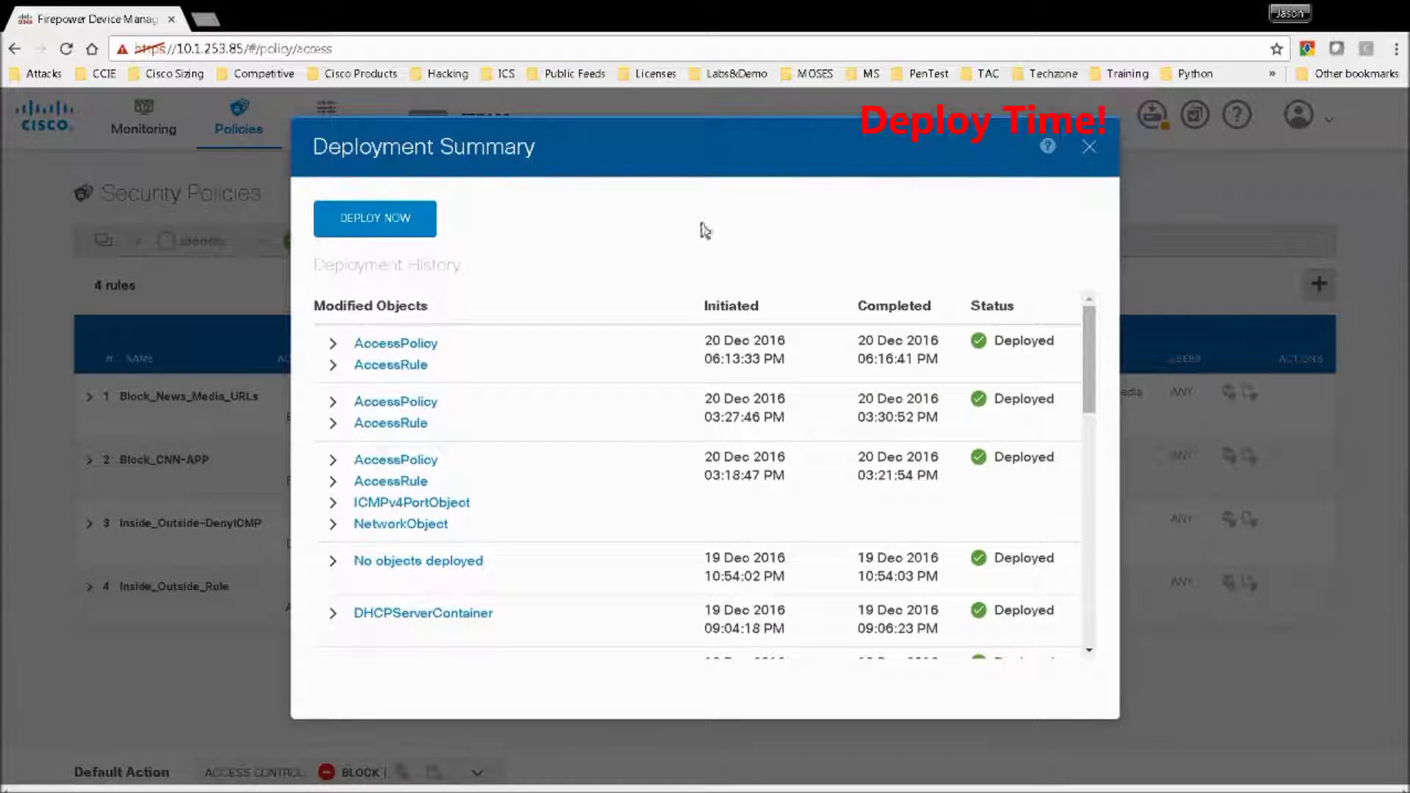
{"action": "left_click", "coordinate": [421, 222]}
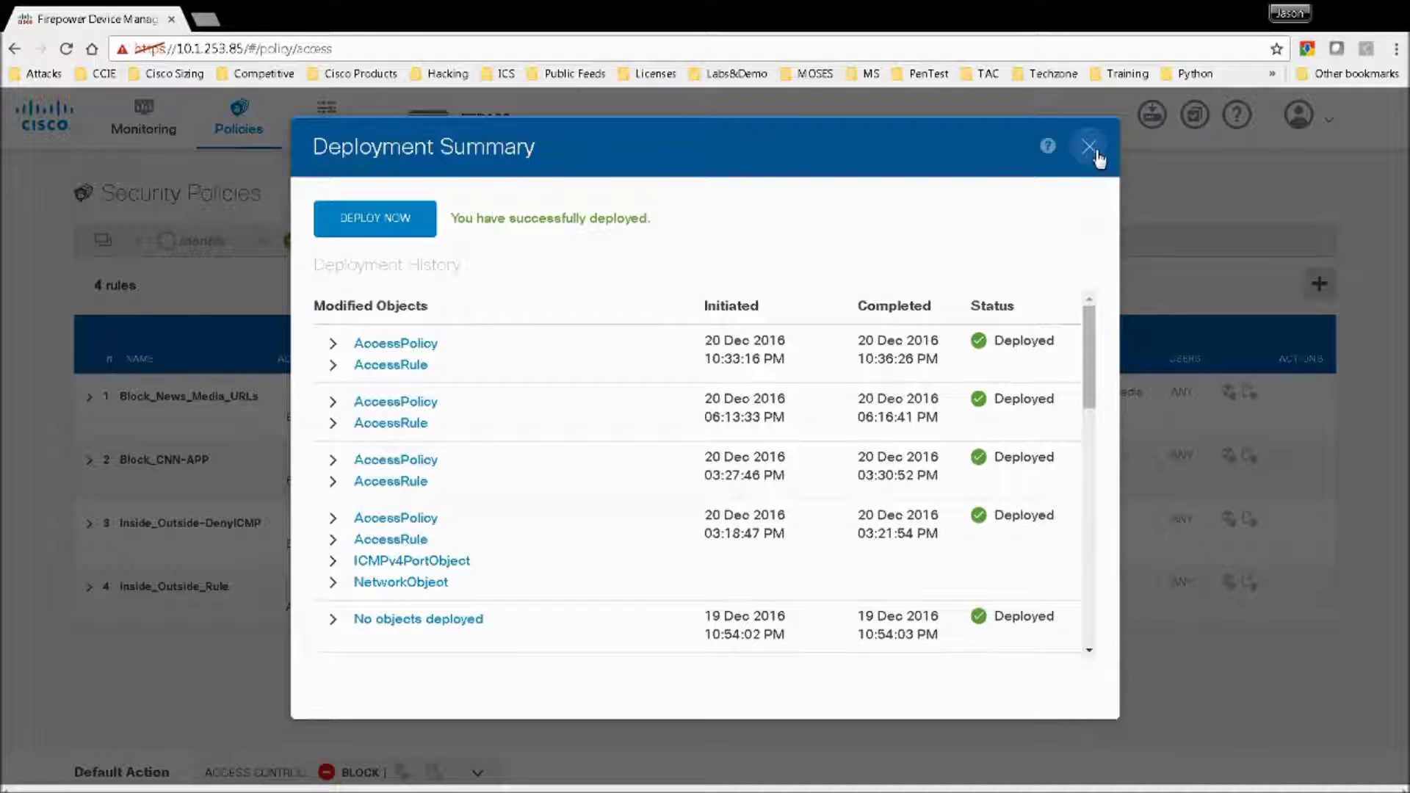
{"action": "left_click", "coordinate": [1091, 149]}
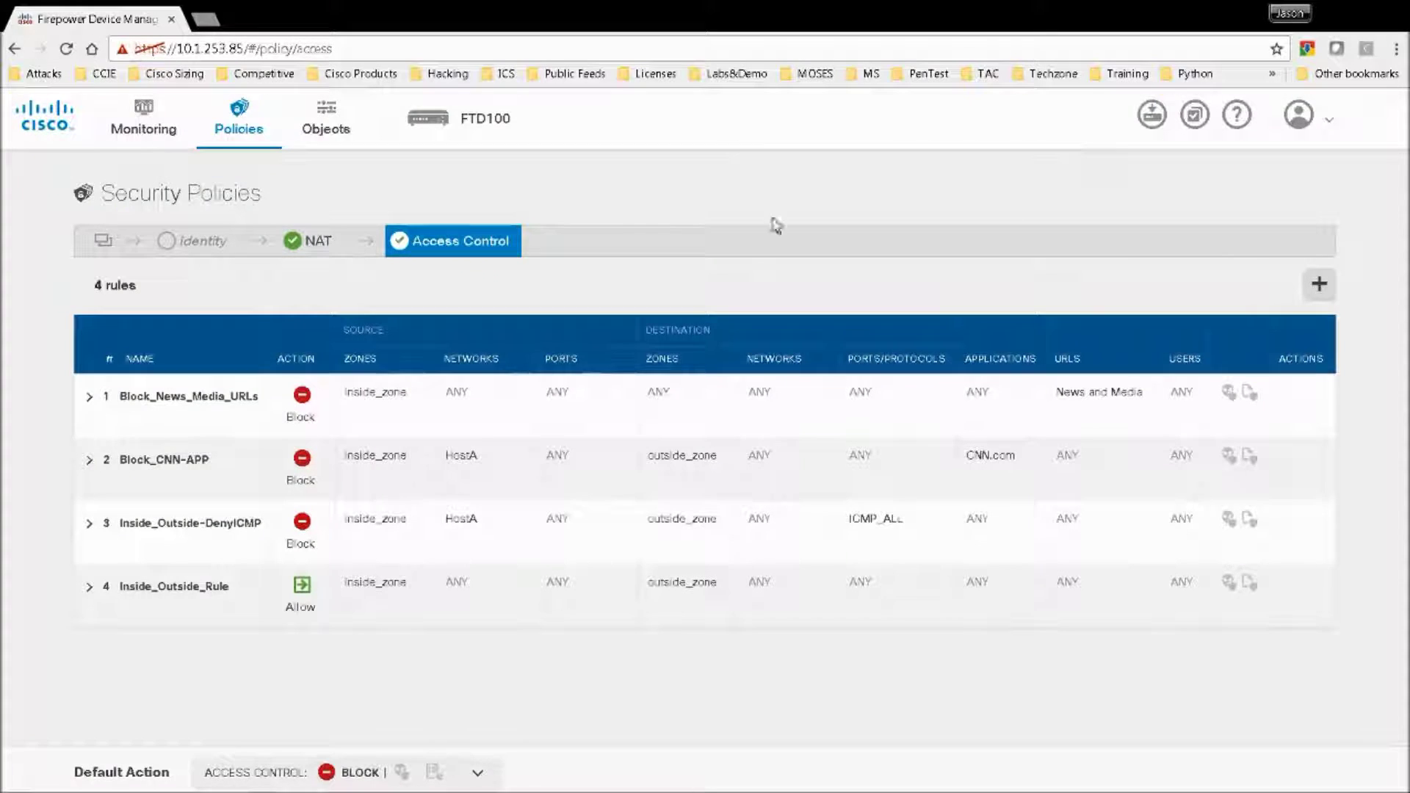
- Open the monitoring events, clear the CNN.com filter from the Copy of Connection view, and filter on Rule Action=Block
{"action": "left_click", "coordinate": [154, 130]}
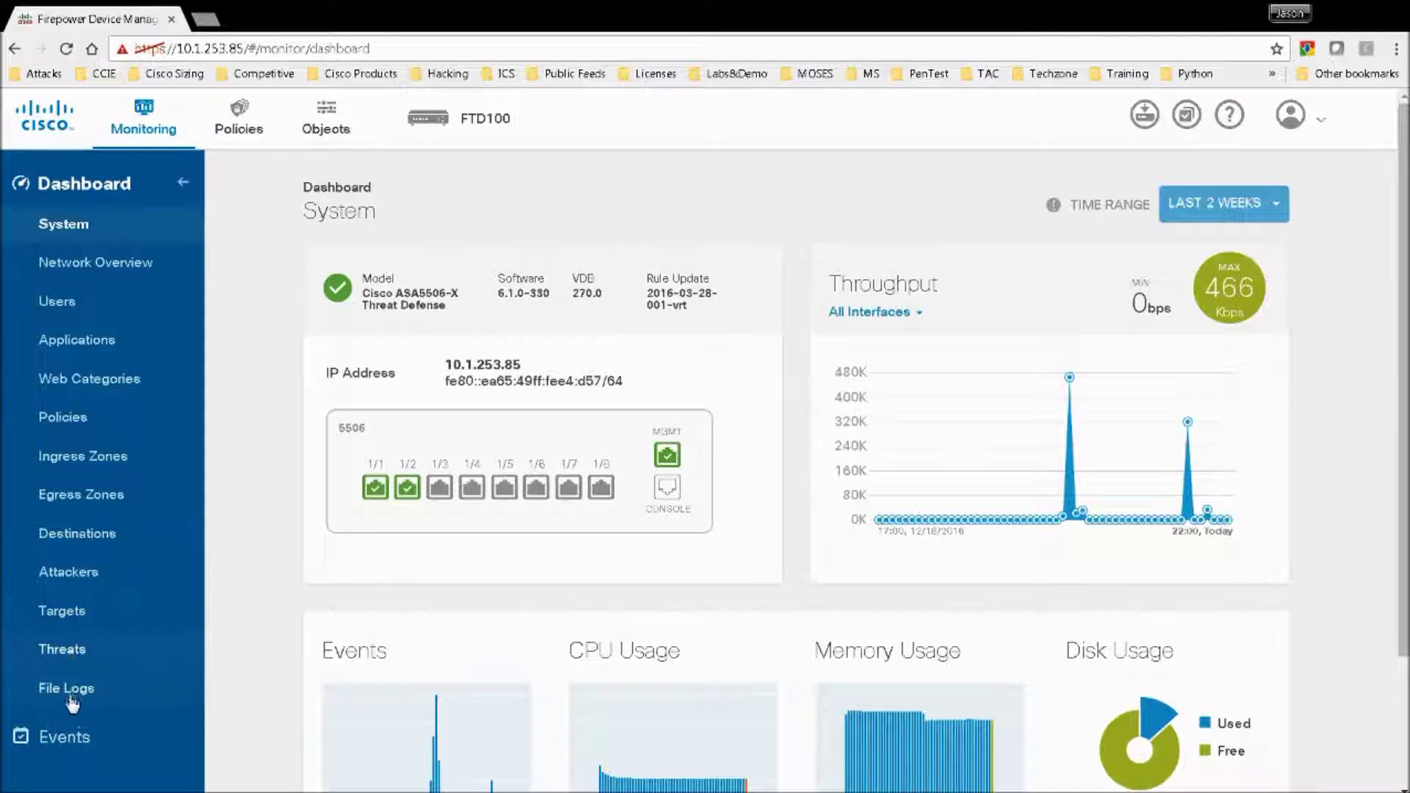
{"action": "left_click", "coordinate": [70, 745]}
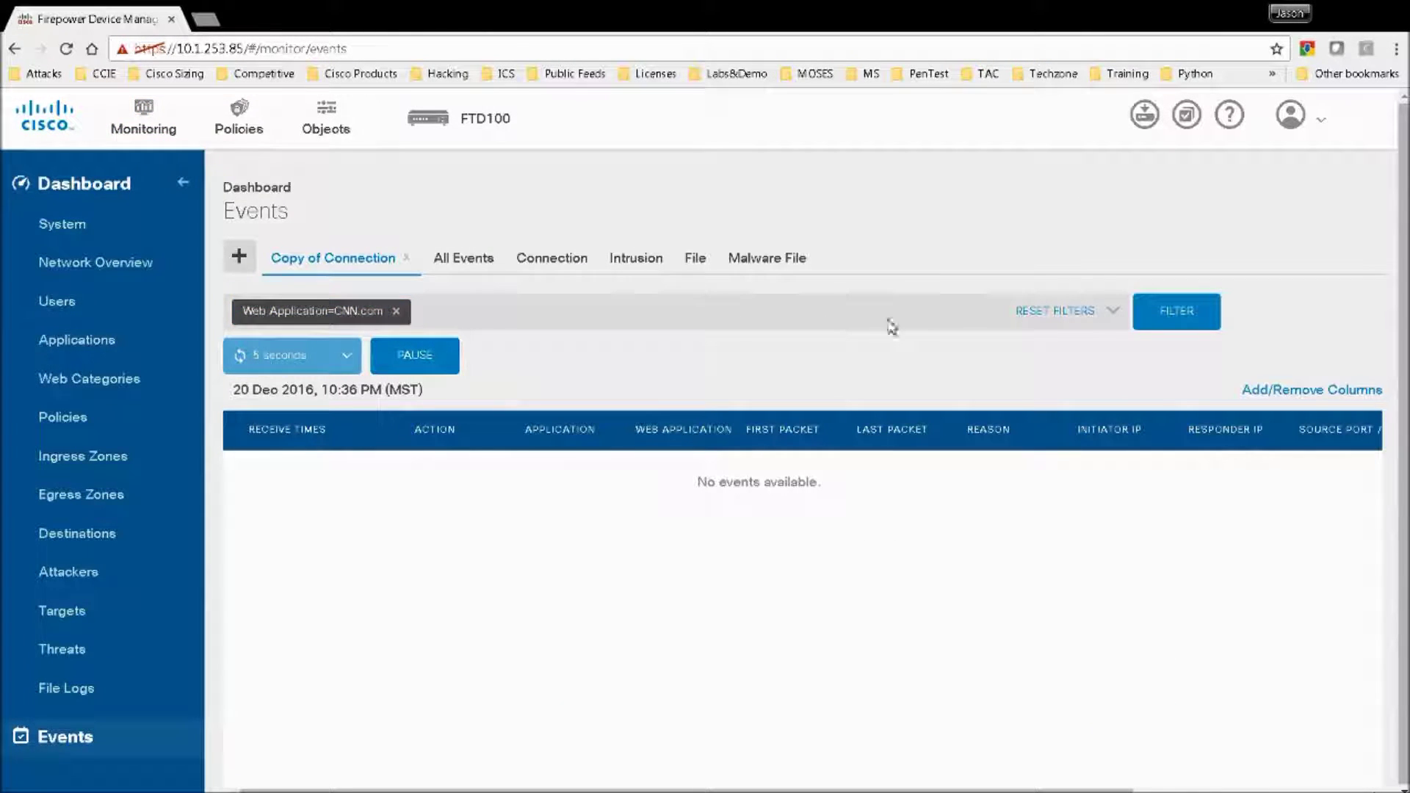
{"action": "left_click", "coordinate": [1052, 314]}
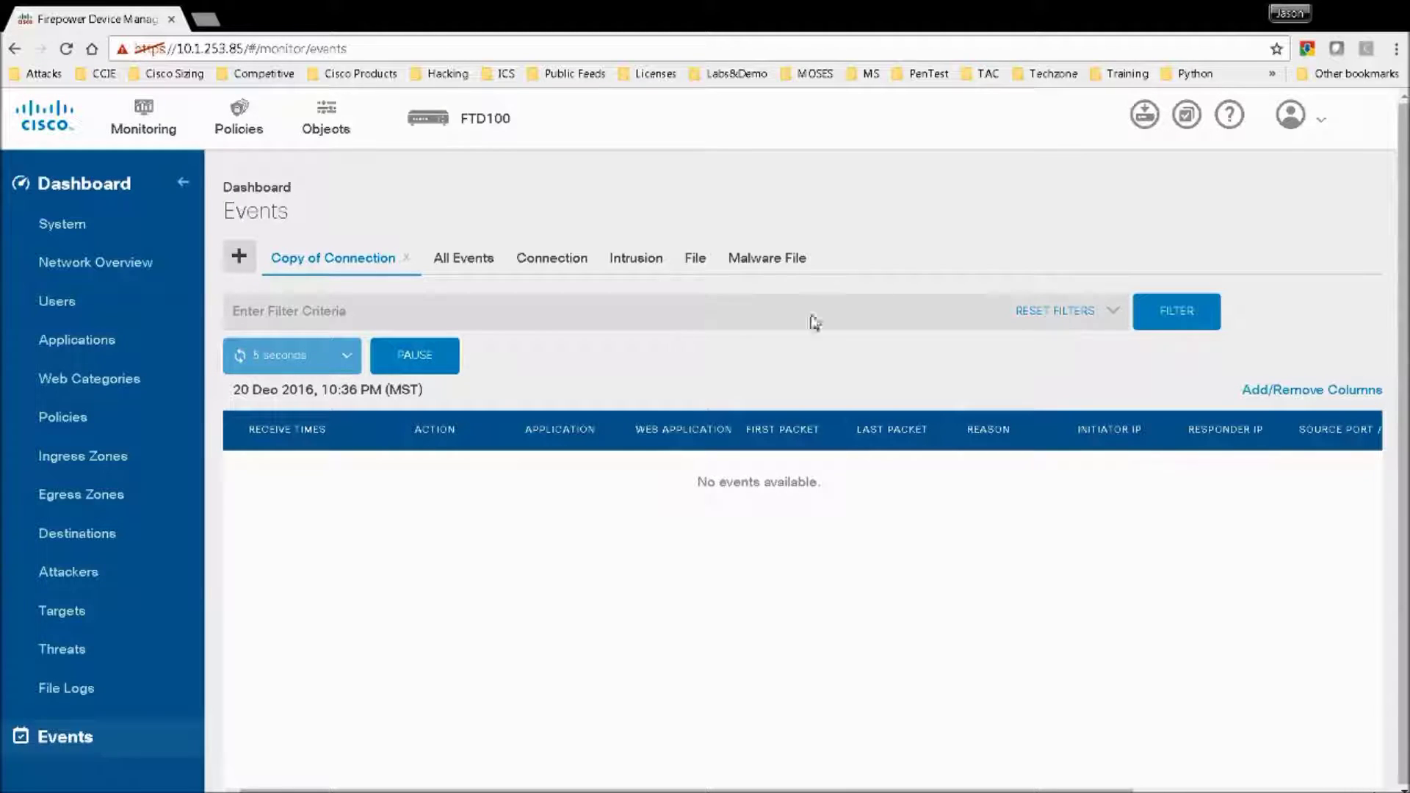
{"action": "left_click", "coordinate": [318, 319]}
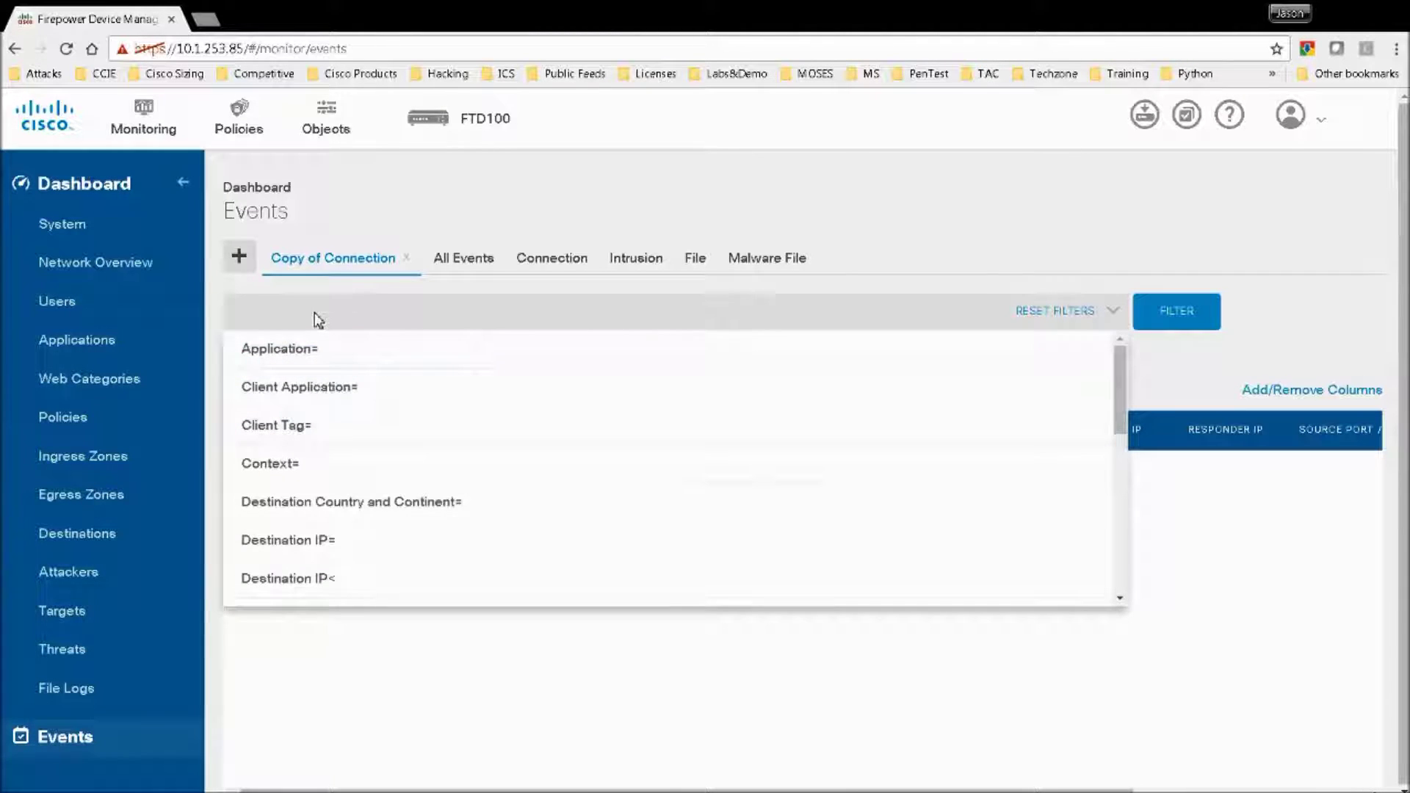
{"action": "type", "text": "ru"}
{"action": "left_click", "coordinate": [313, 350]}
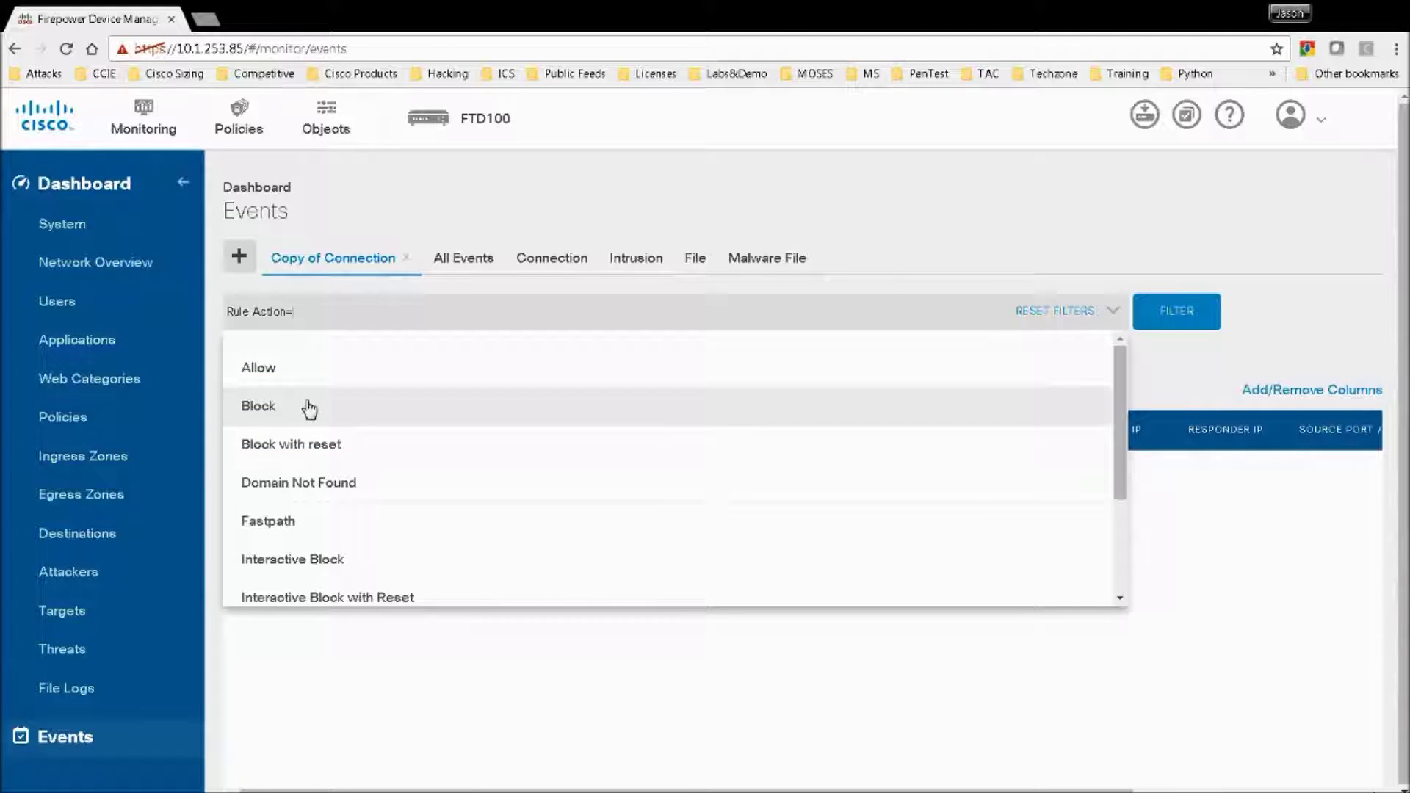
{"action": "left_click", "coordinate": [308, 409]}
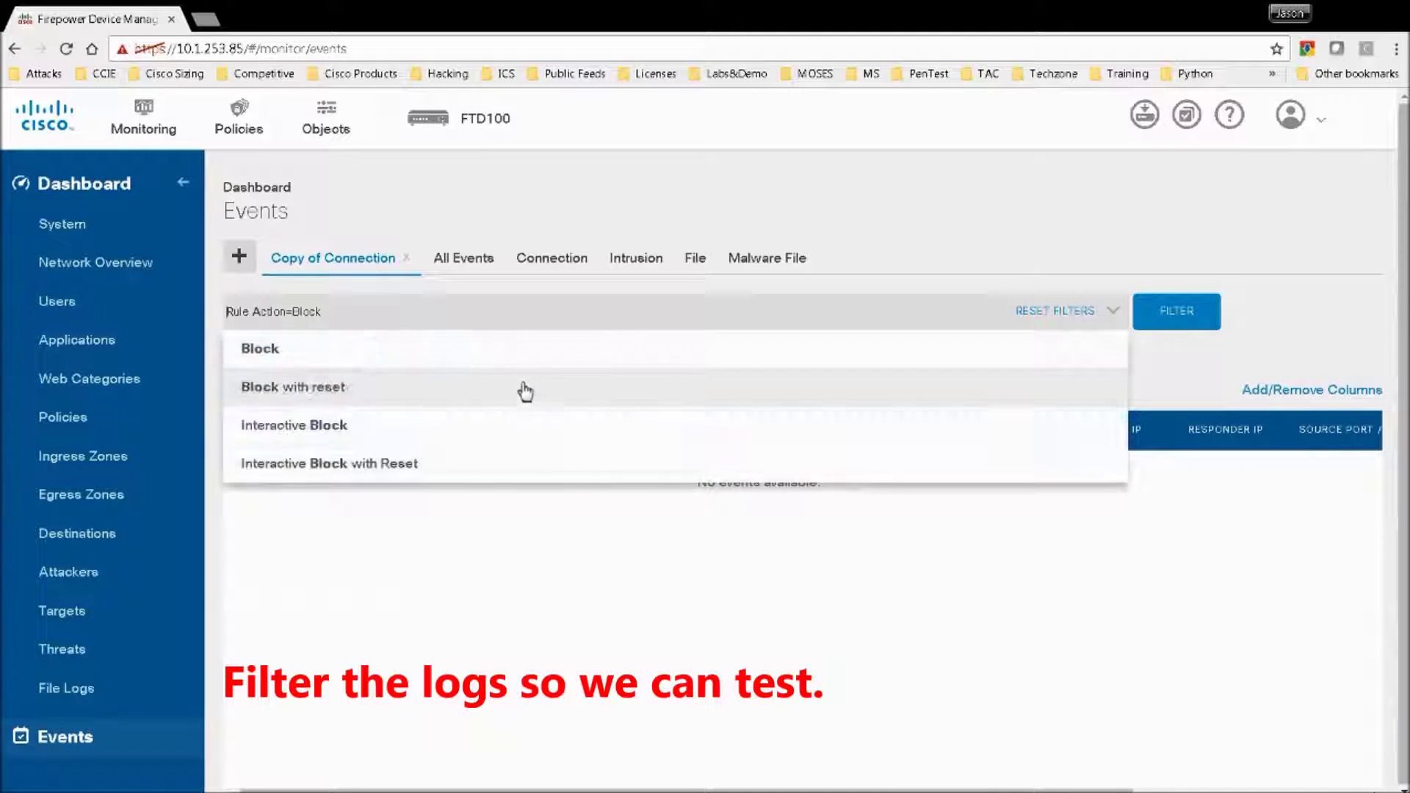
{"action": "left_click", "coordinate": [1209, 315]}
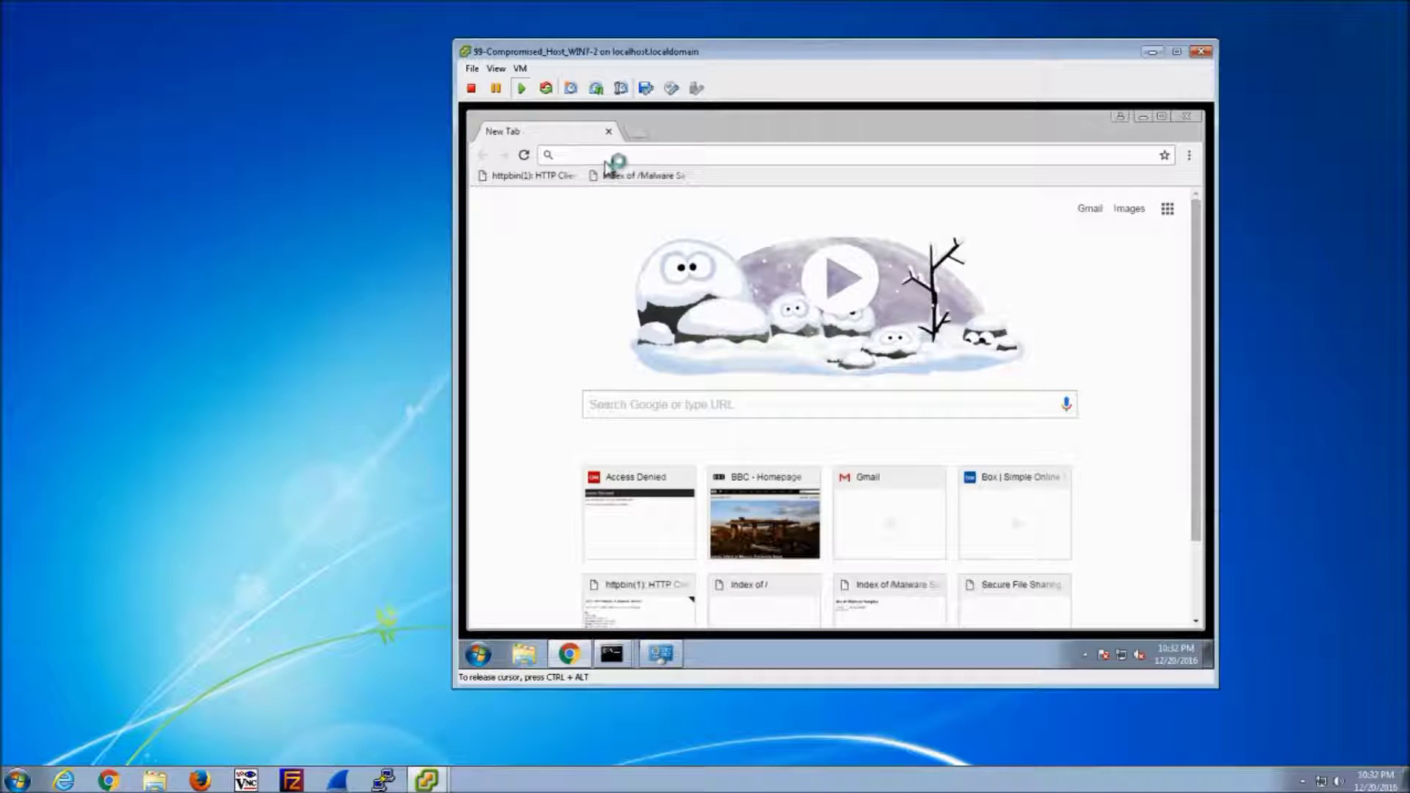
- Switch to Chrome on the Windows 7 test host, load google.ca, and load bbc.com in a new tab to test the block
{"action": "type", "text": "google.ca"}
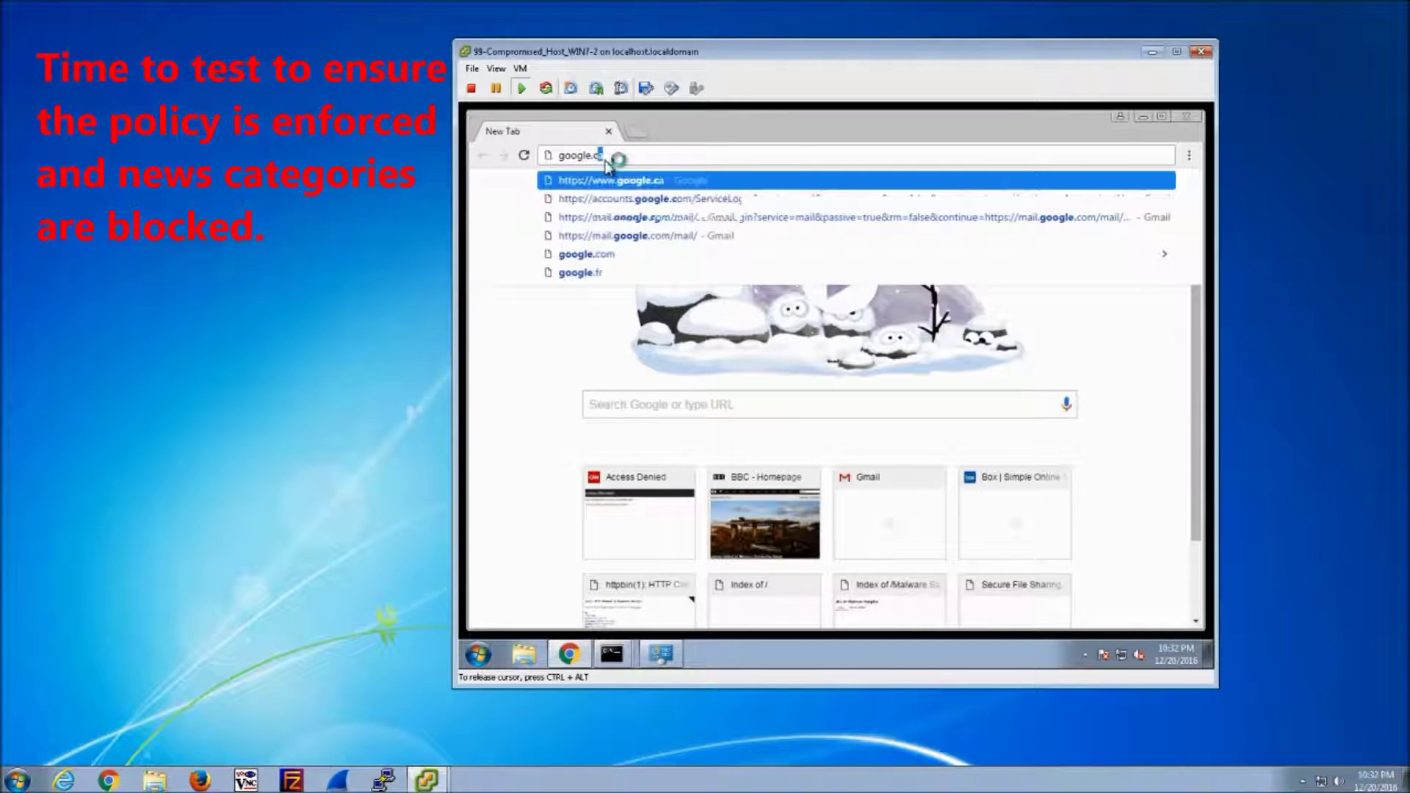
{"action": "key", "text": "Return"}
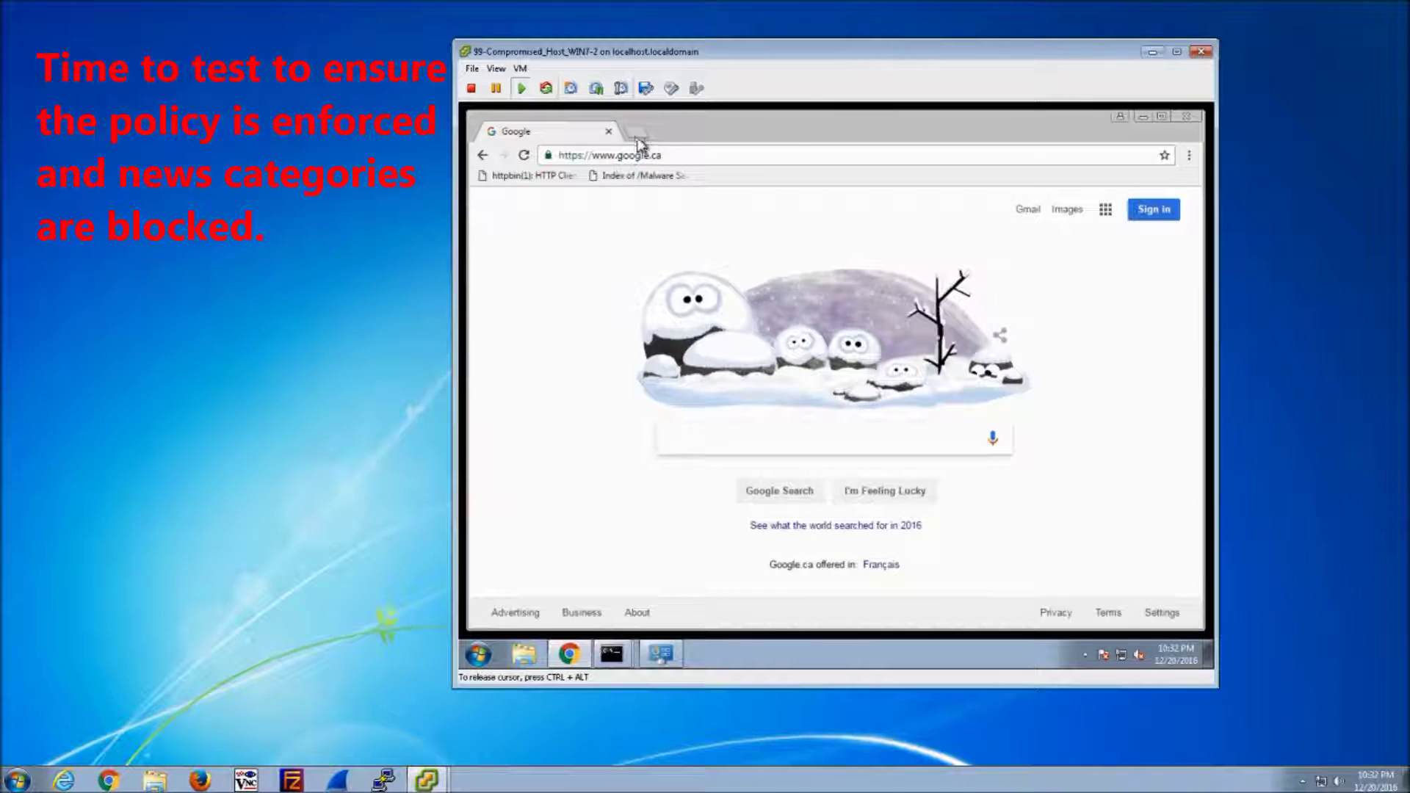
{"action": "left_click", "coordinate": [636, 138]}
{"action": "type", "text": "bbc.com"}
{"action": "key", "text": "Return"}
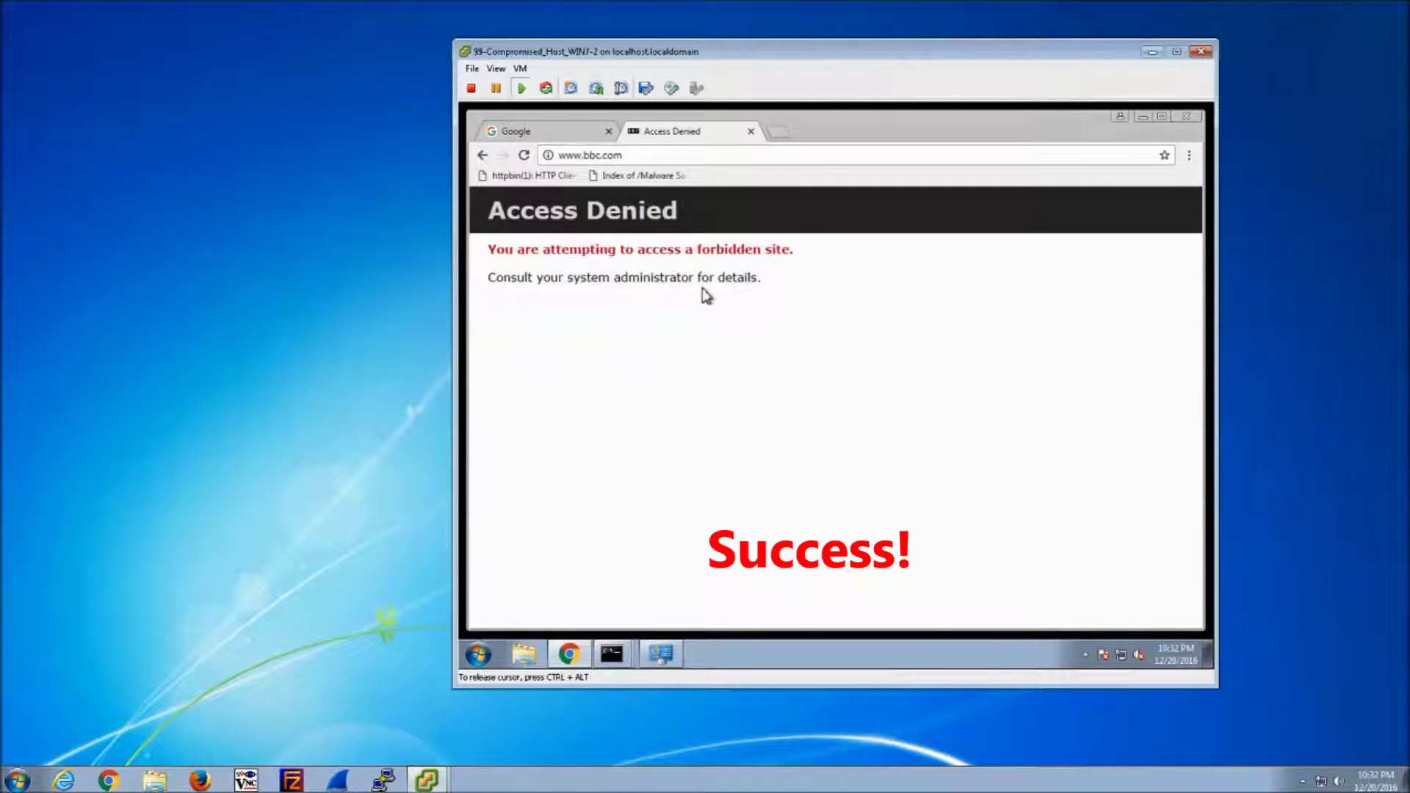
- Search for "news sites" in another new tab and open the consortiumnews.com ad result
{"action": "left_click", "coordinate": [778, 132]}
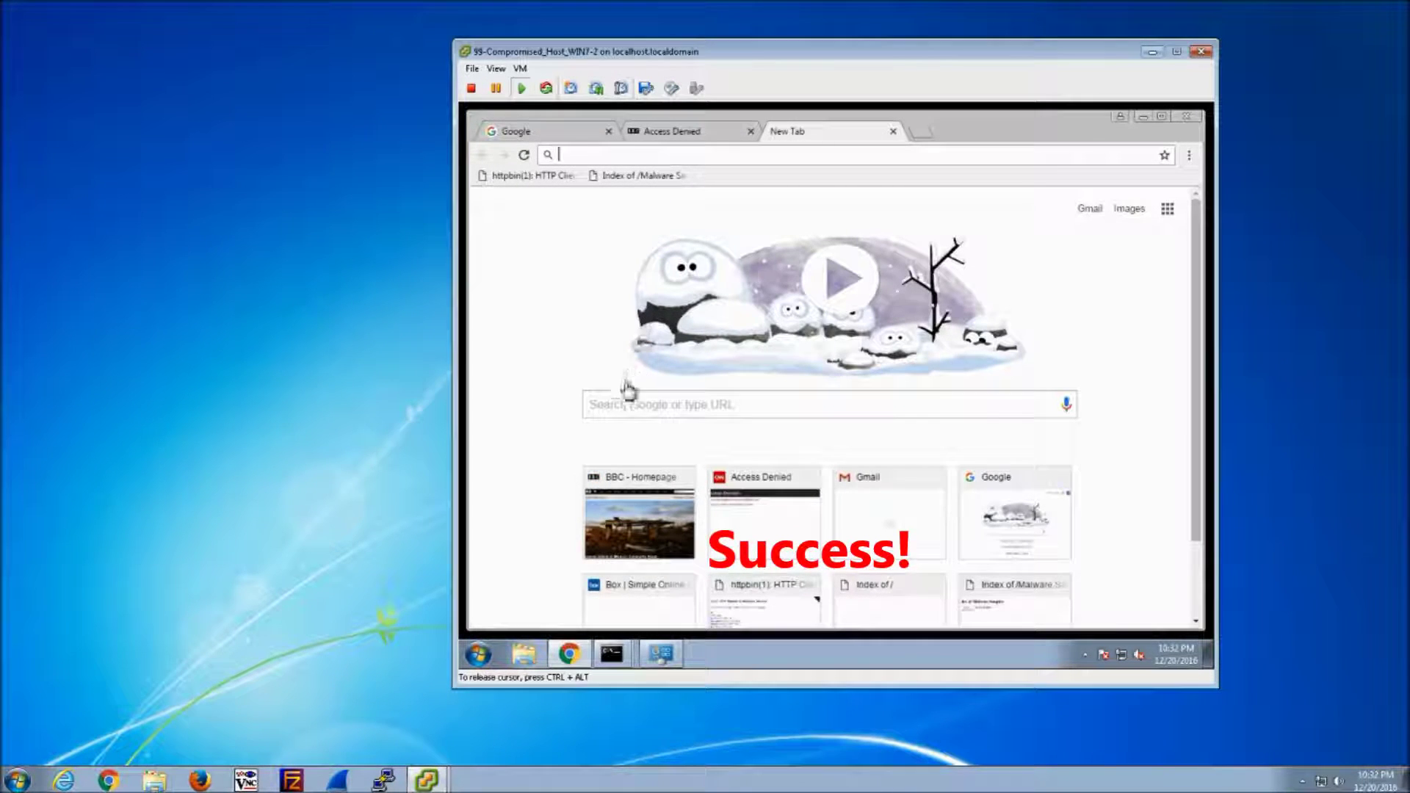
{"action": "left_click", "coordinate": [619, 413]}
{"action": "type", "text": "new"}
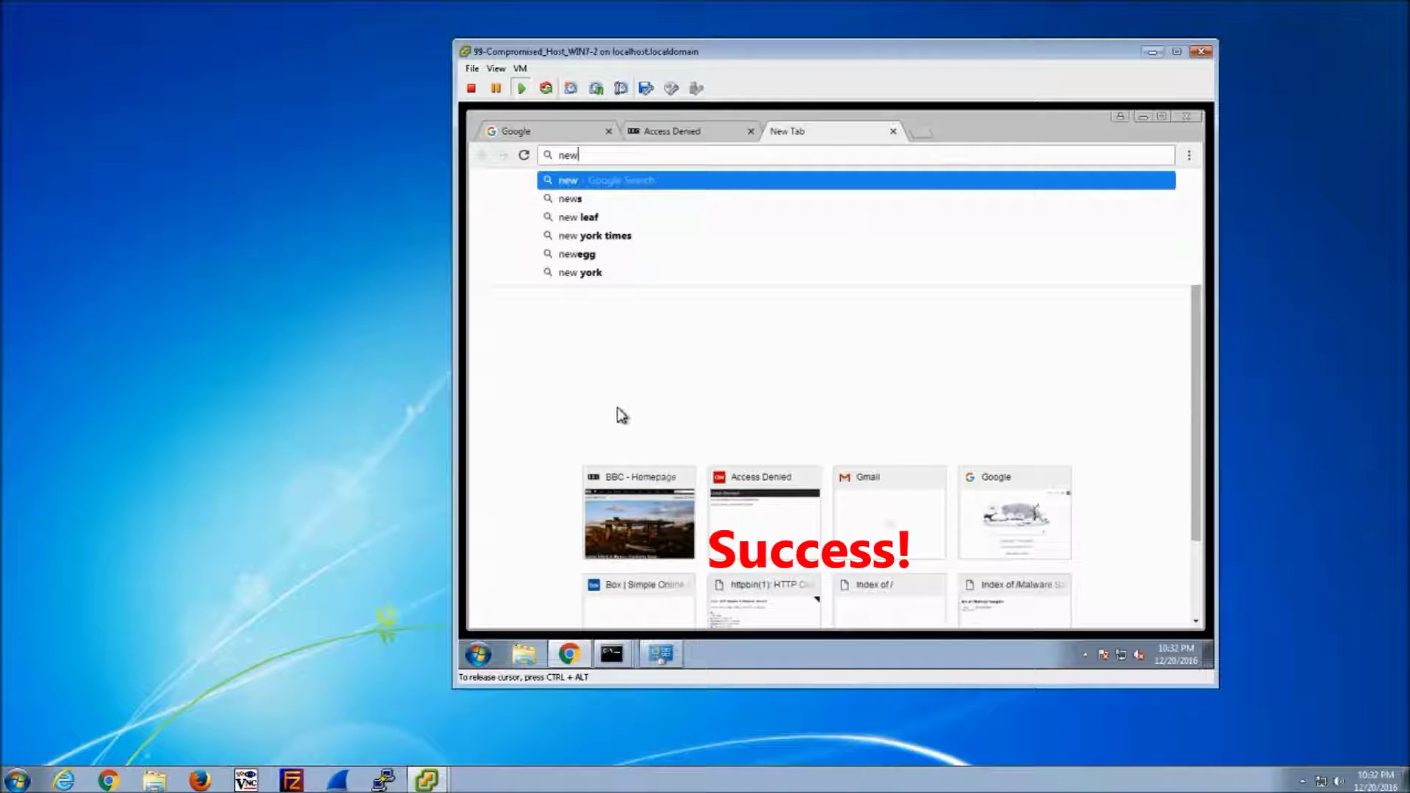
{"action": "type", "text": "s sites"}
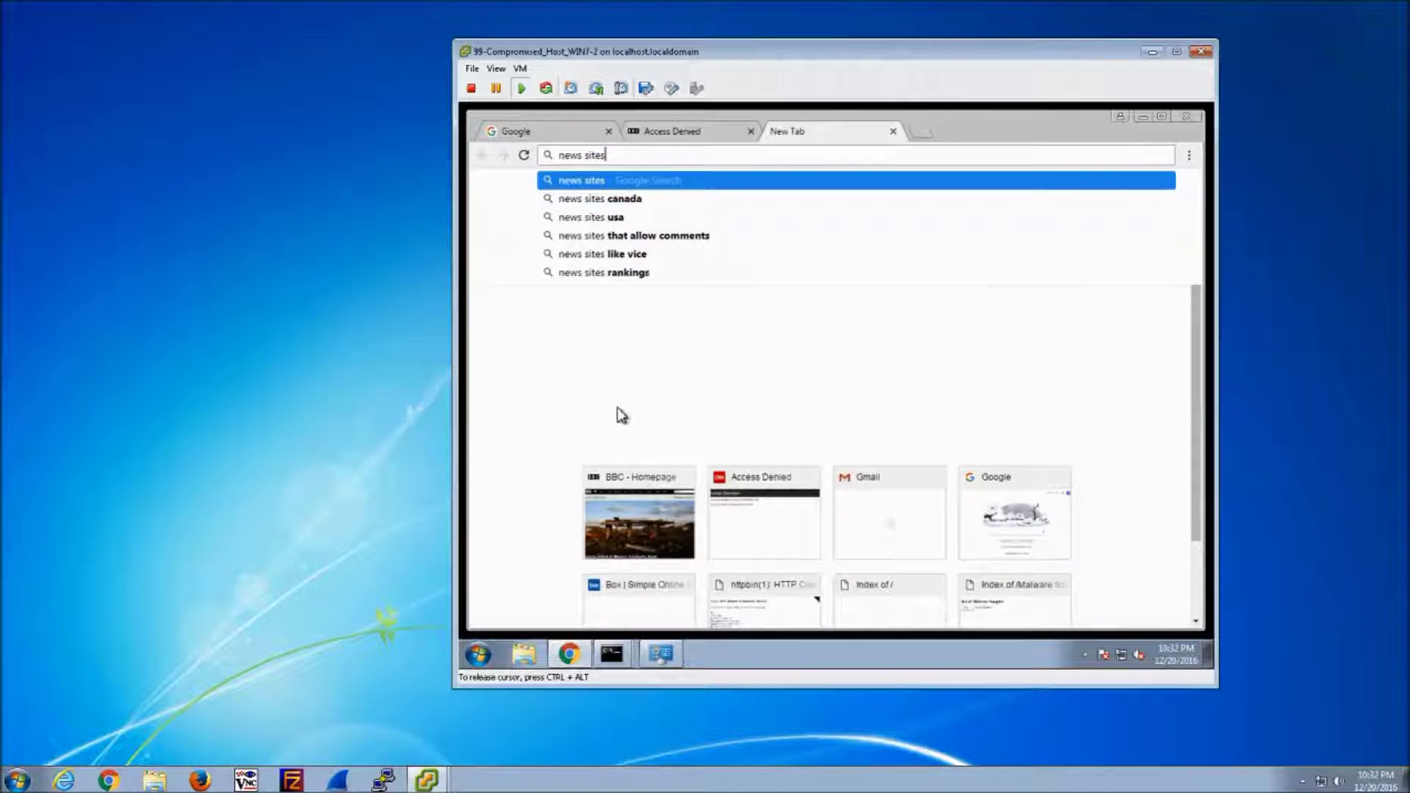
{"action": "key", "text": "Return"}
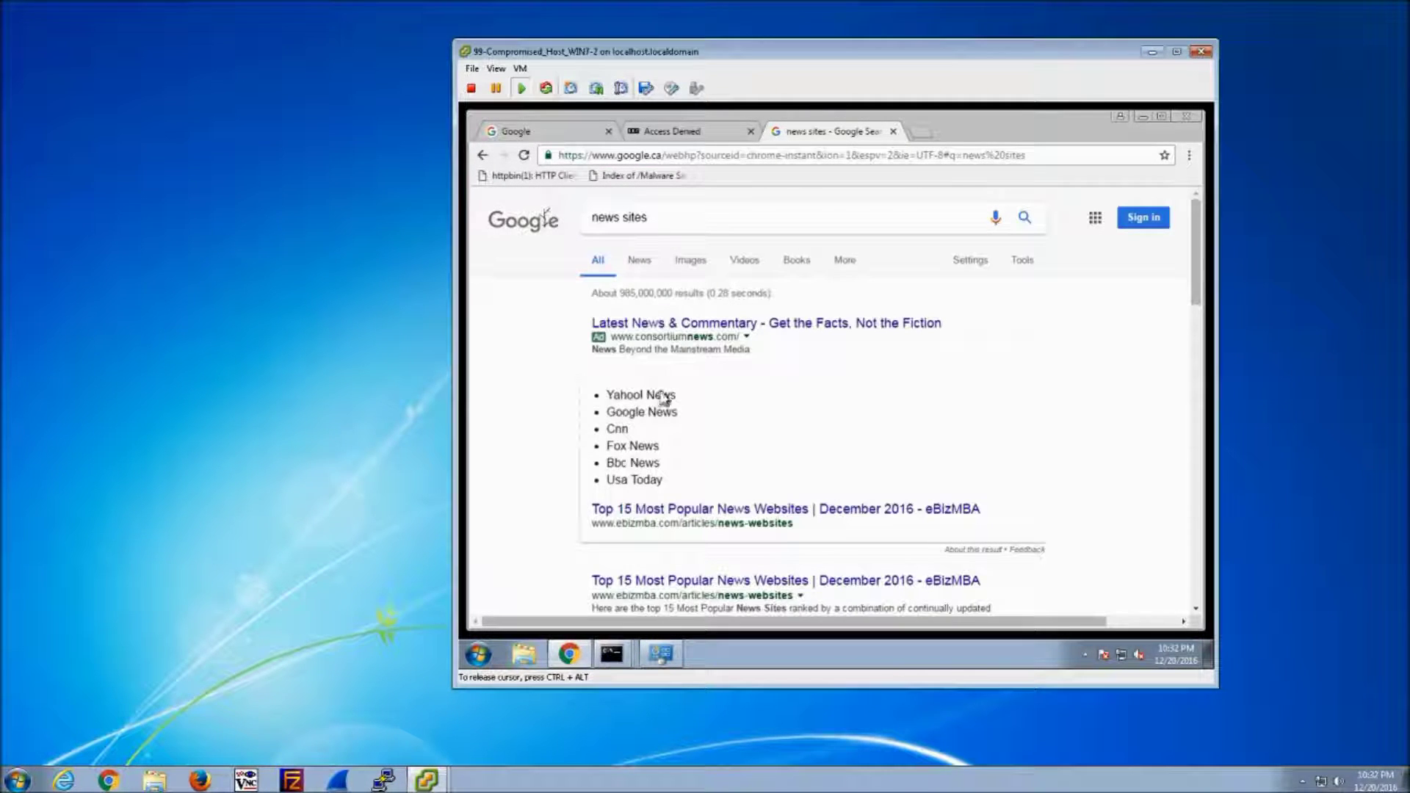
{"action": "left_click", "coordinate": [764, 324]}
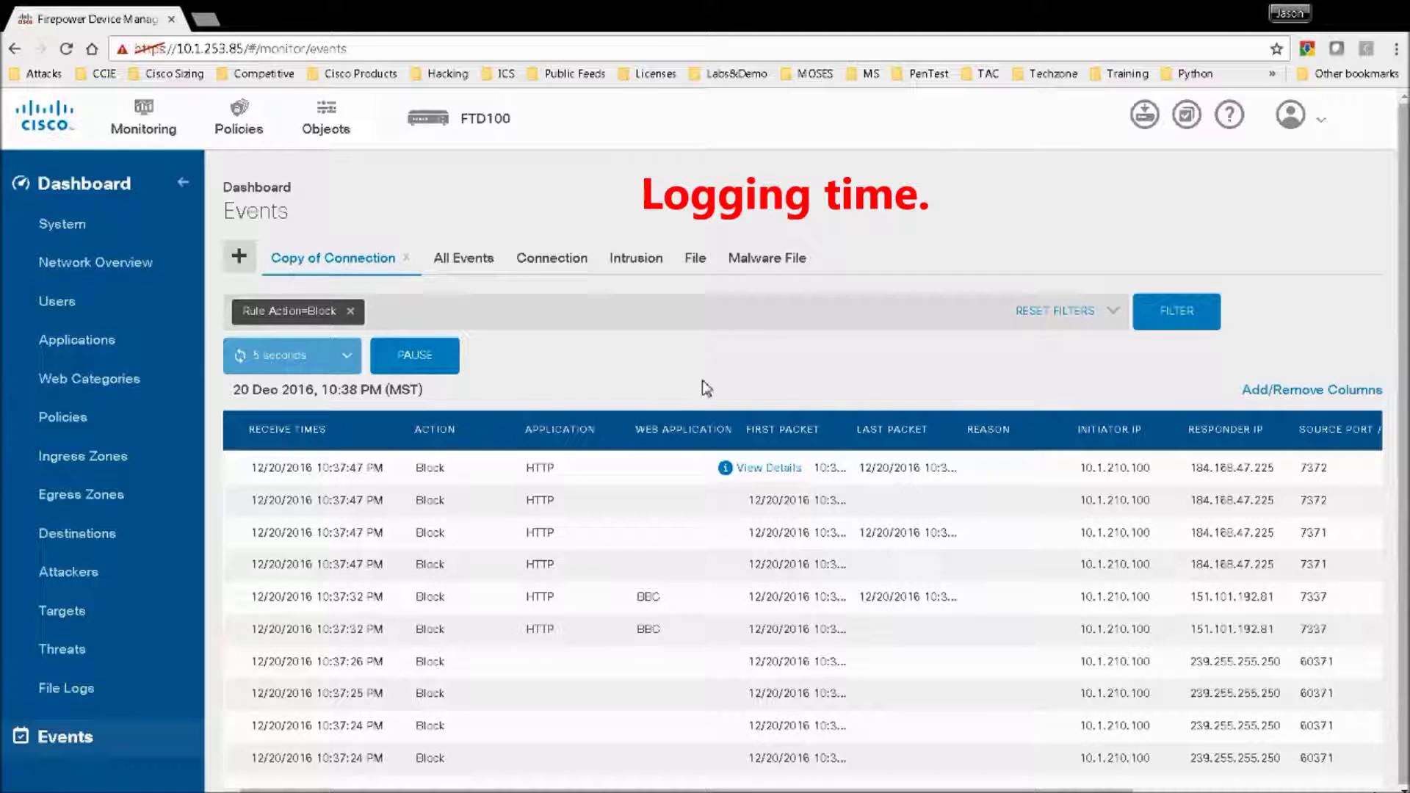
- Back in Firepower Device Manager, add URL Category and URL Reputation columns directly after Action in the events table
{"action": "left_click", "coordinate": [1319, 391]}
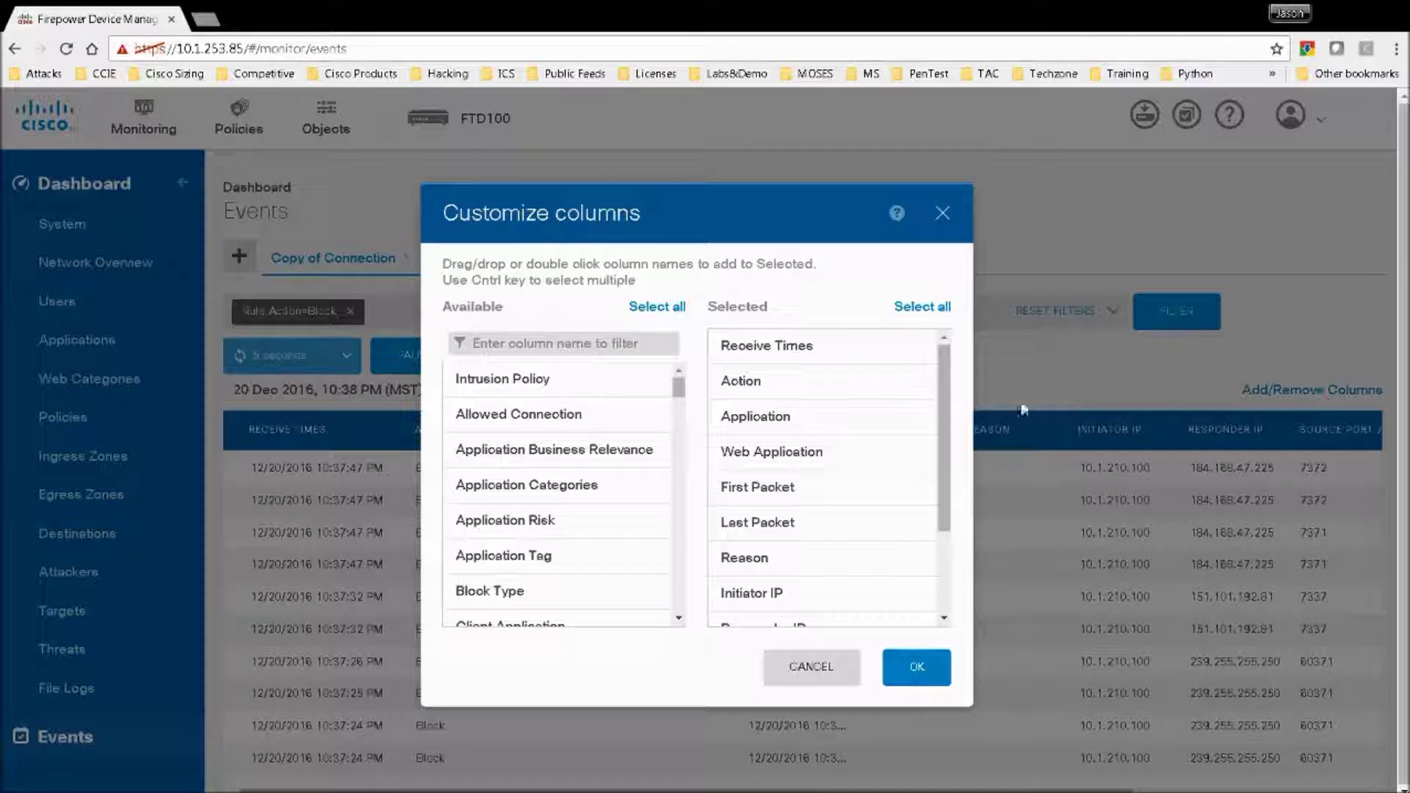
{"action": "scroll", "coordinate": [681, 395], "scroll_direction": "down", "scroll_amount": 1}
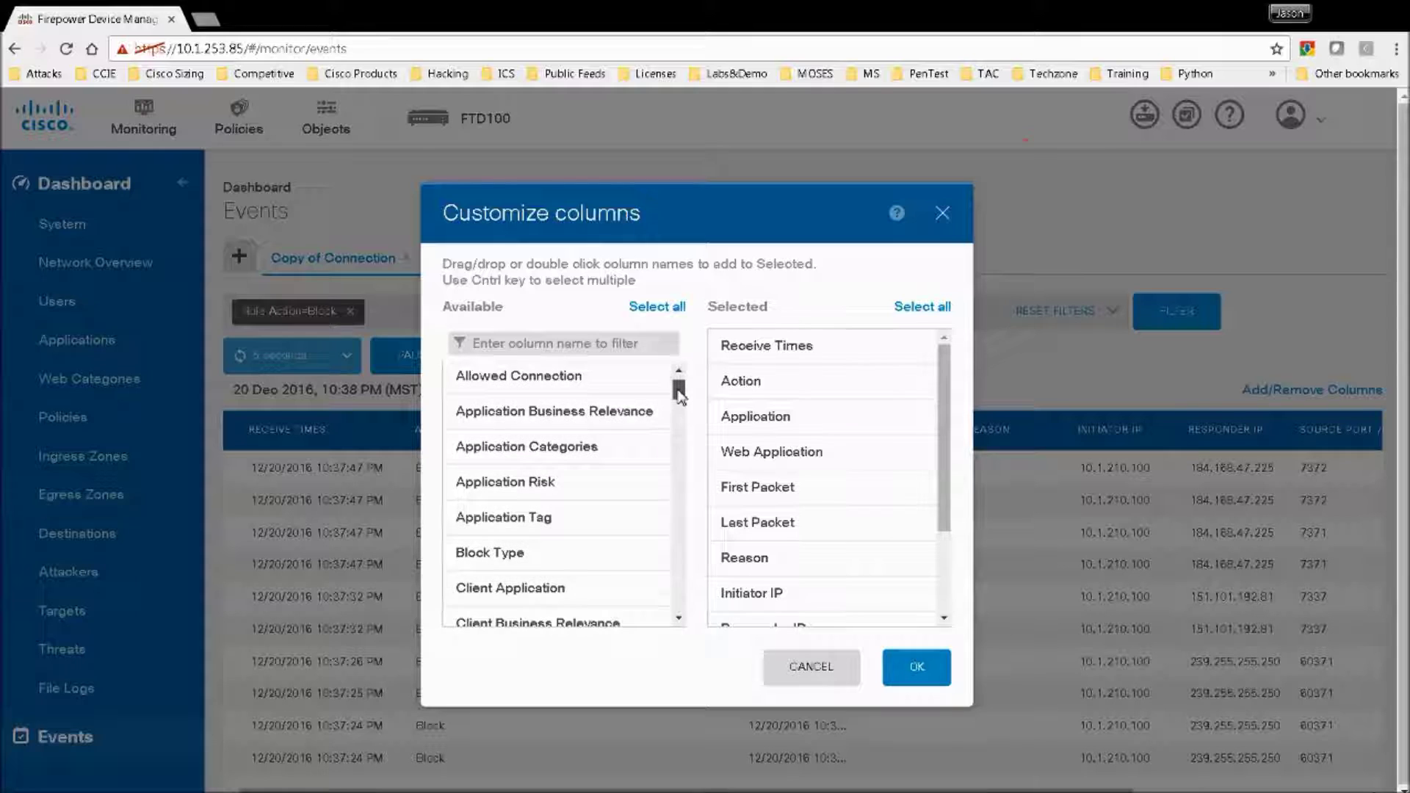
{"action": "left_click_drag", "start_coordinate": [677, 391], "coordinate": [684, 438]}
{"action": "left_click_drag", "start_coordinate": [682, 439], "coordinate": [683, 594]}
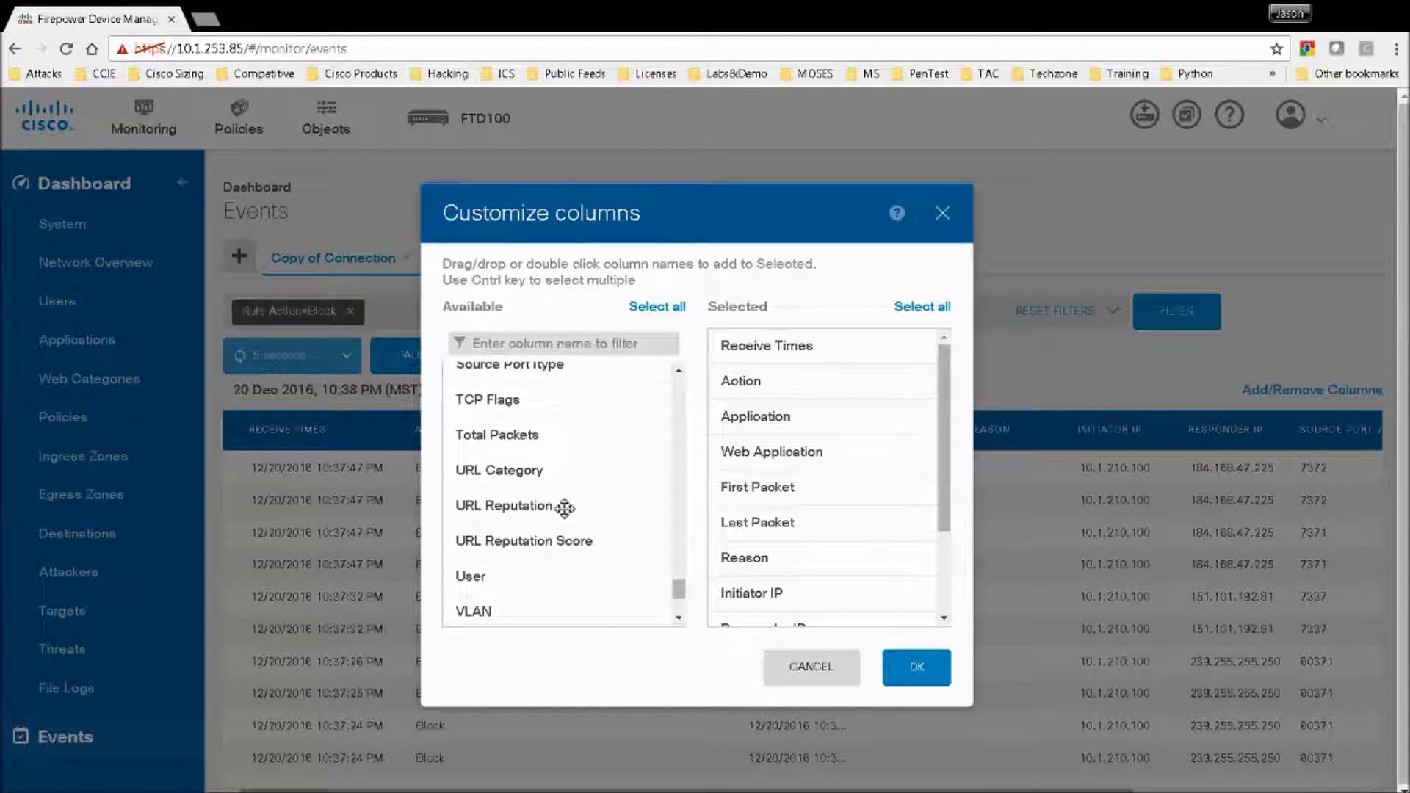
{"action": "left_click", "coordinate": [516, 478]}
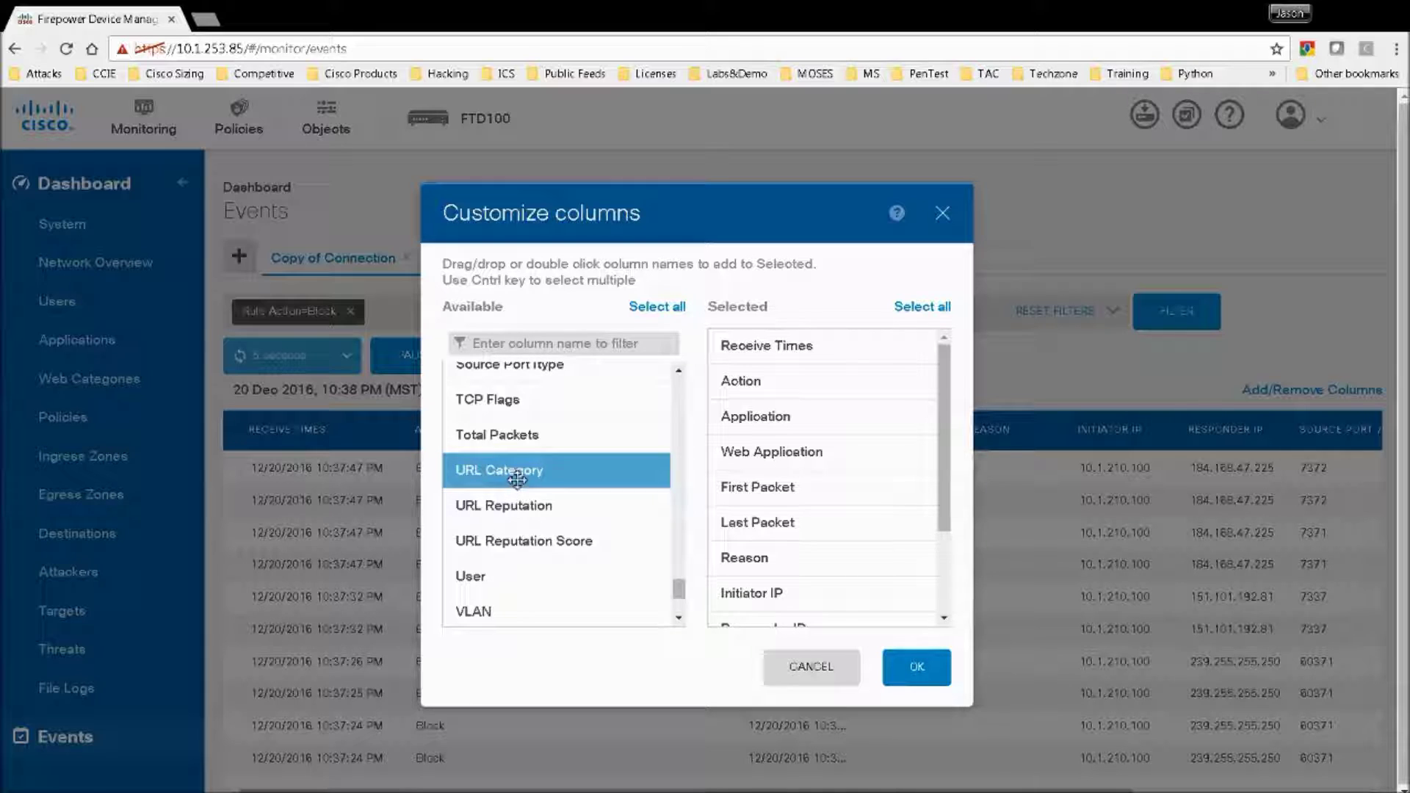
{"action": "left_click_drag", "start_coordinate": [520, 479], "coordinate": [750, 406]}
{"action": "left_click_drag", "start_coordinate": [511, 473], "coordinate": [749, 452]}
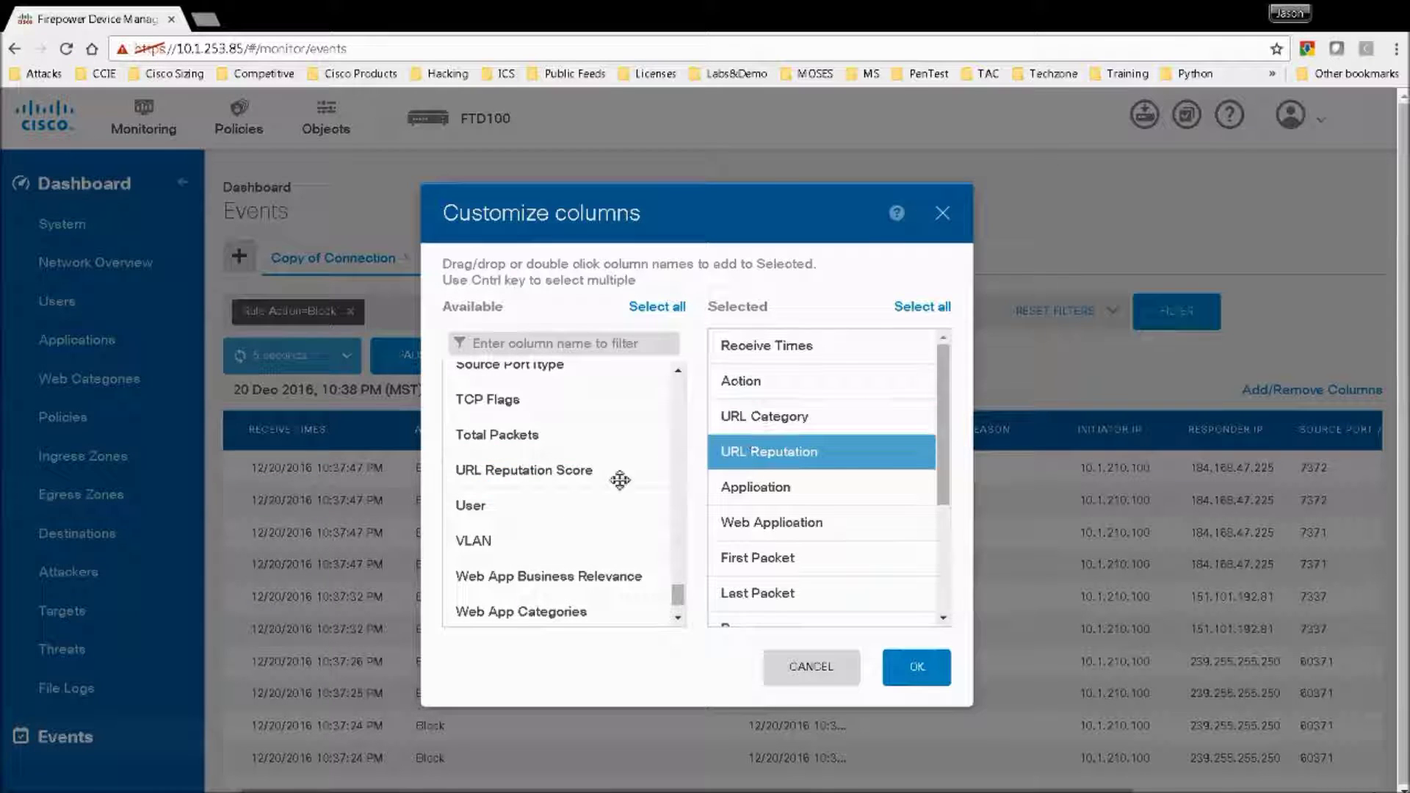
{"action": "left_click", "coordinate": [911, 667]}
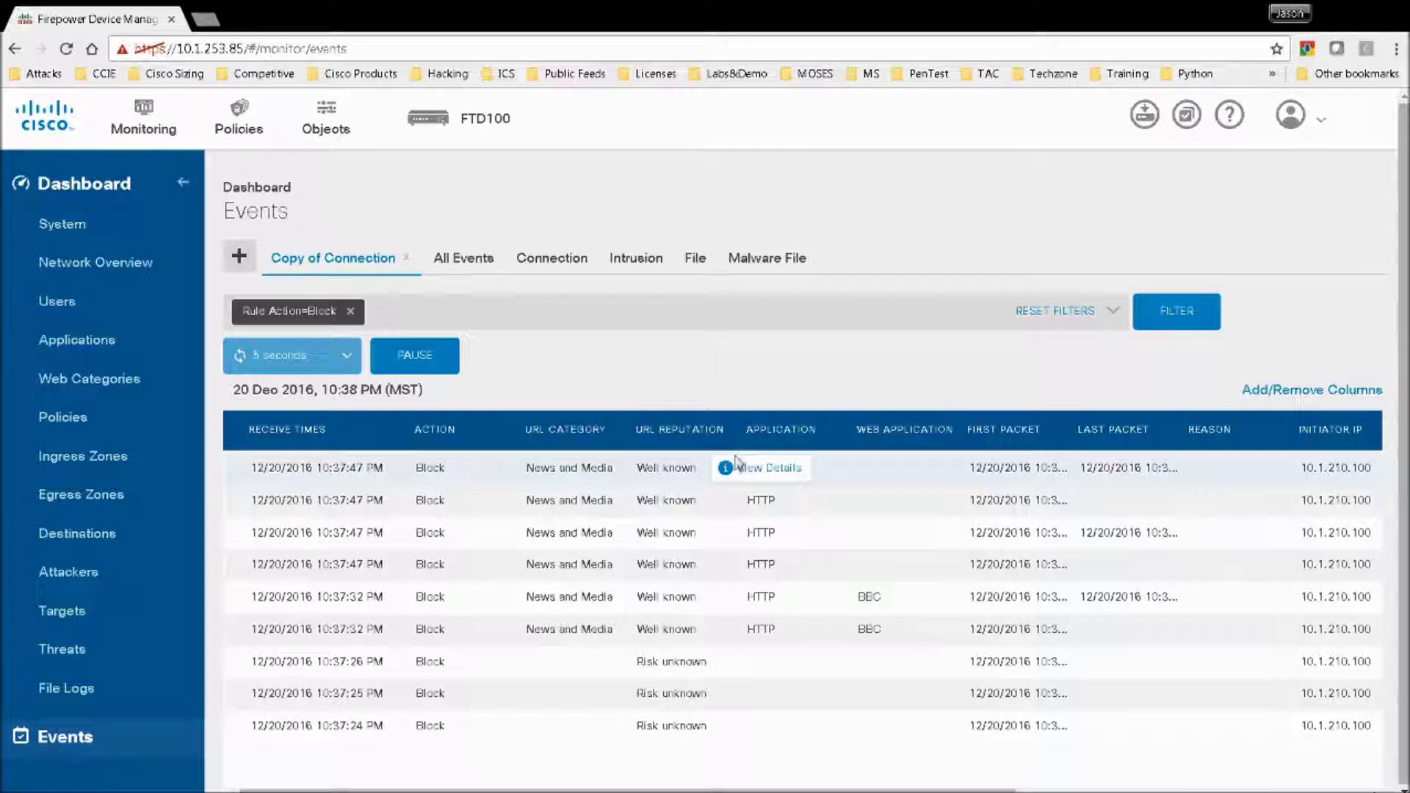
- Examine the newest blocked event's details, including URL category, client application and firewall policy rule, and close them
{"action": "left_click", "coordinate": [760, 471]}
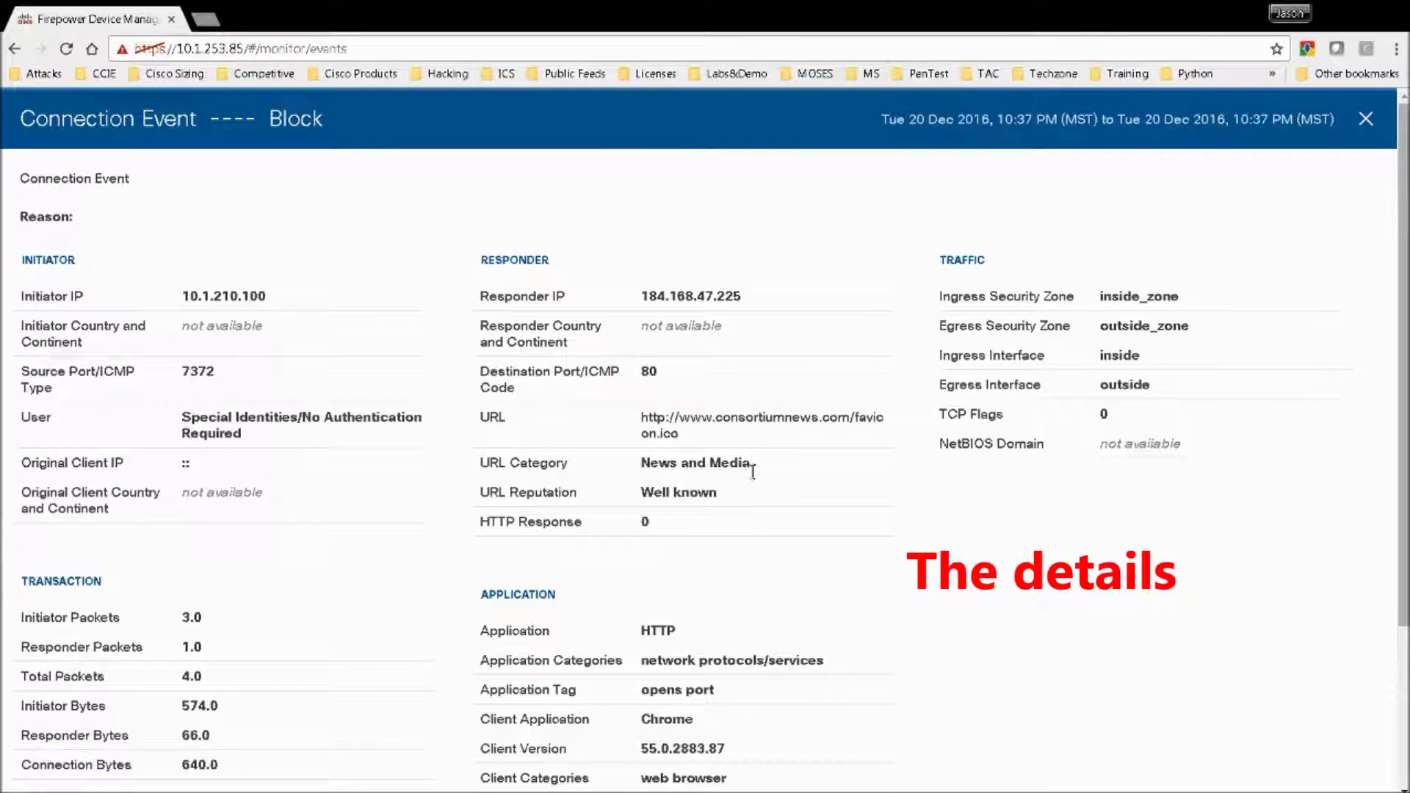
{"action": "left_click_drag", "start_coordinate": [1403, 462], "coordinate": [1387, 620]}
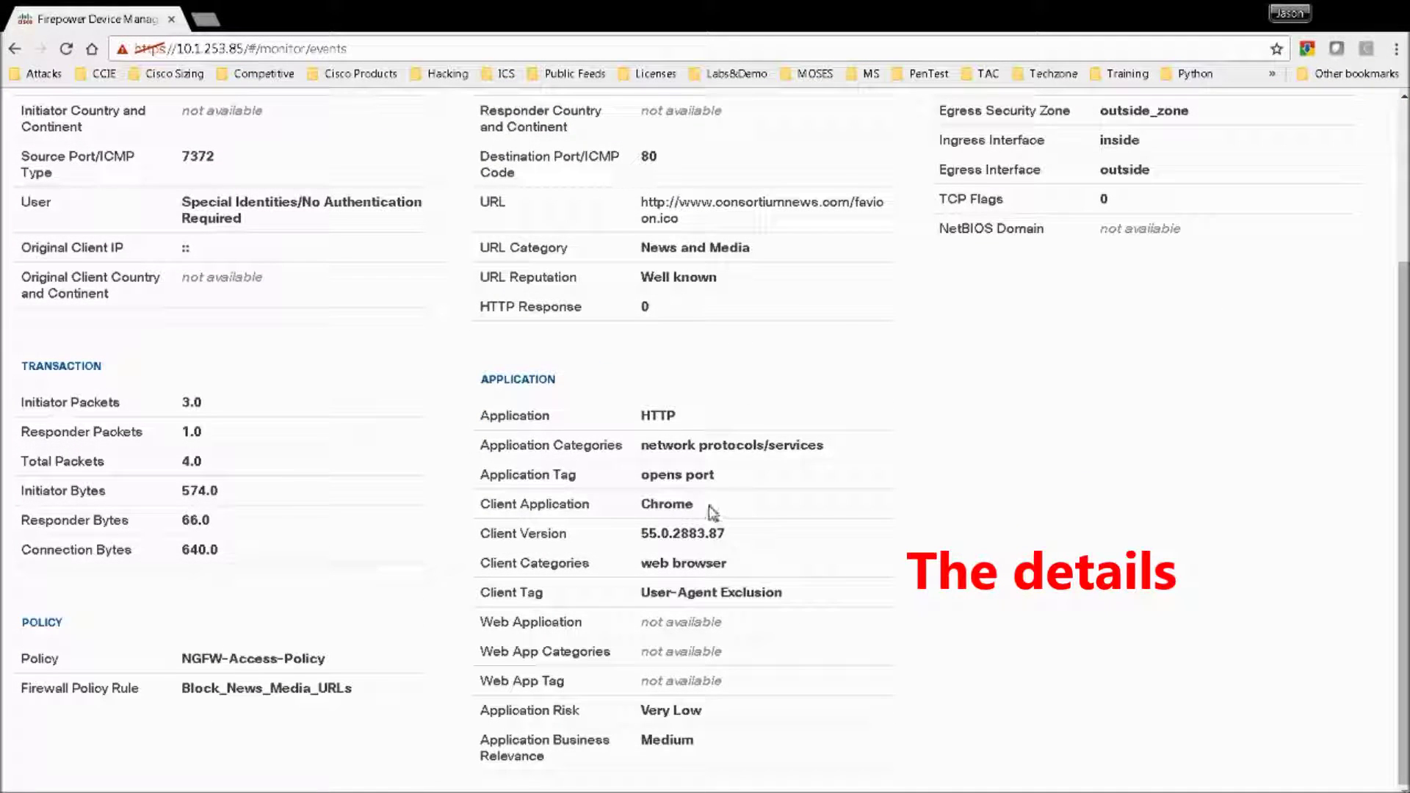
{"action": "left_click_drag", "start_coordinate": [714, 508], "coordinate": [623, 507]}
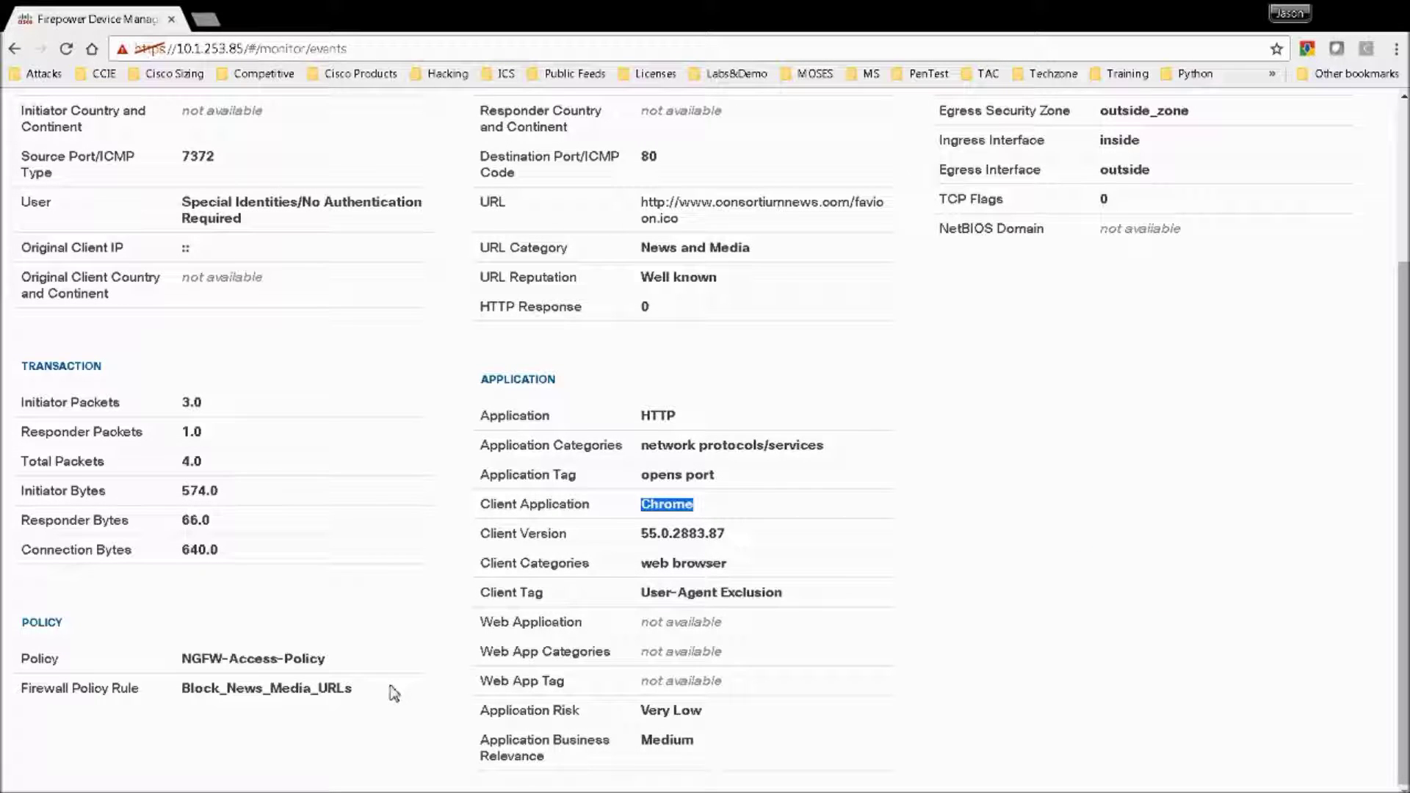
{"action": "scroll", "coordinate": [1323, 514], "scroll_direction": "up", "scroll_amount": 3}
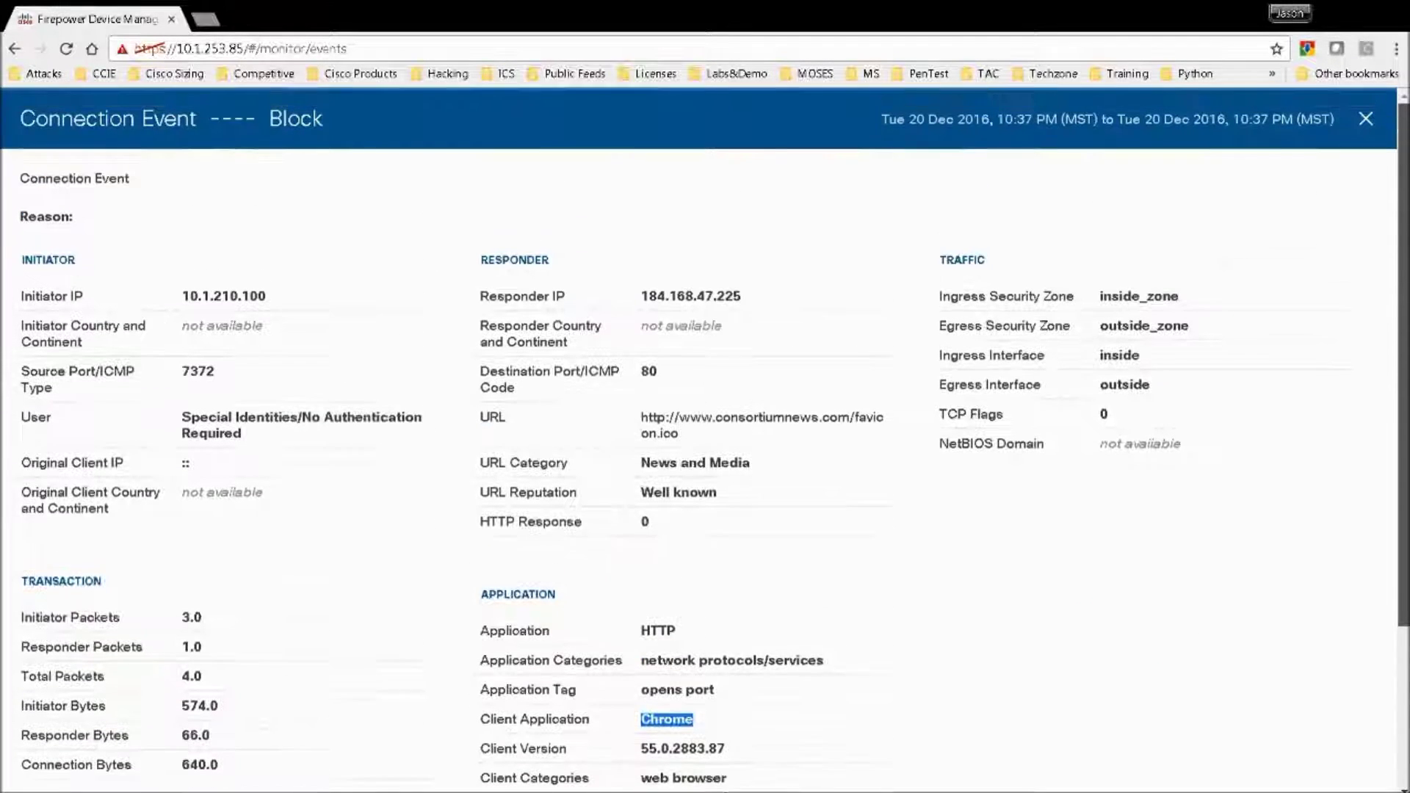
{"action": "left_click", "coordinate": [1365, 119]}
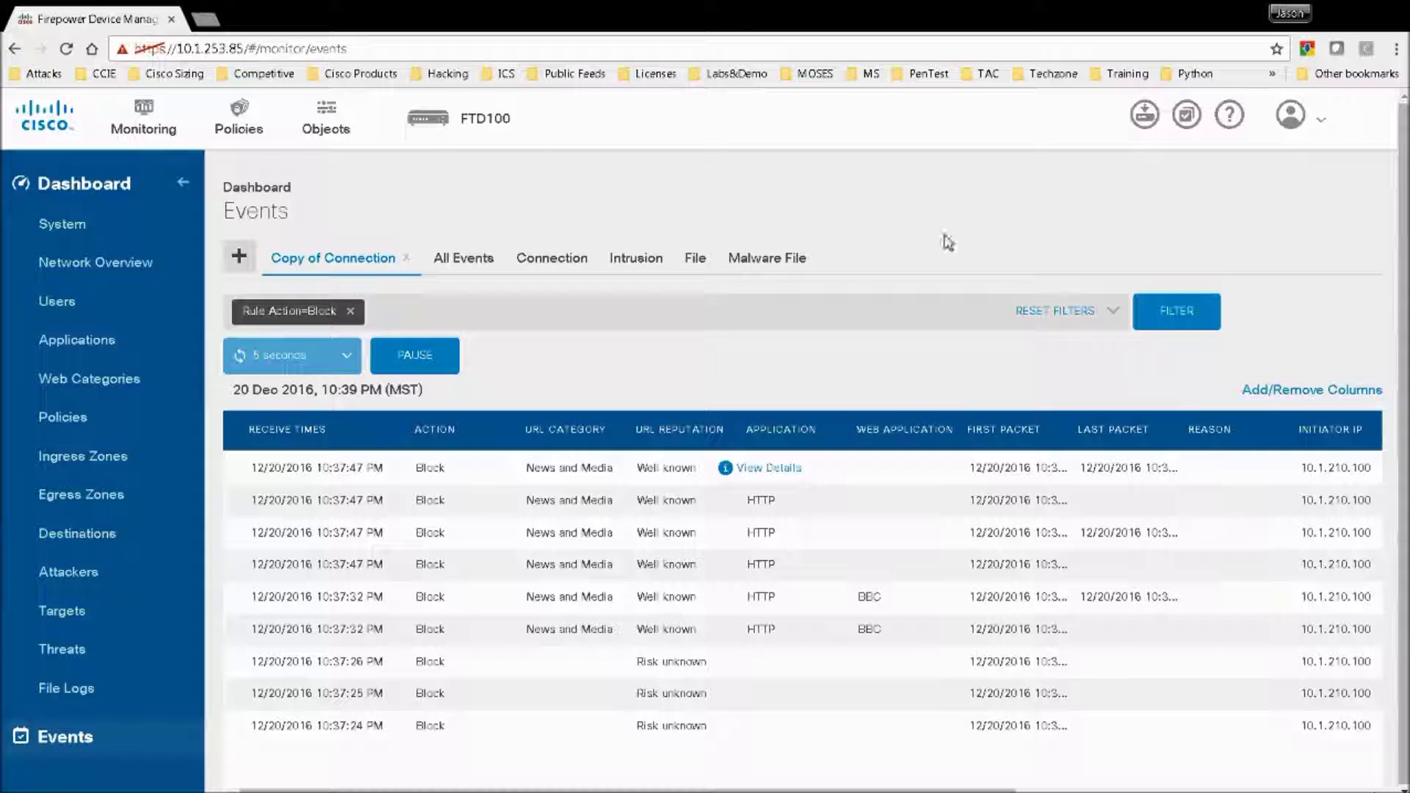
- View the Web Categories dashboard and drill into the News and Media category summary
{"action": "left_click", "coordinate": [82, 380]}
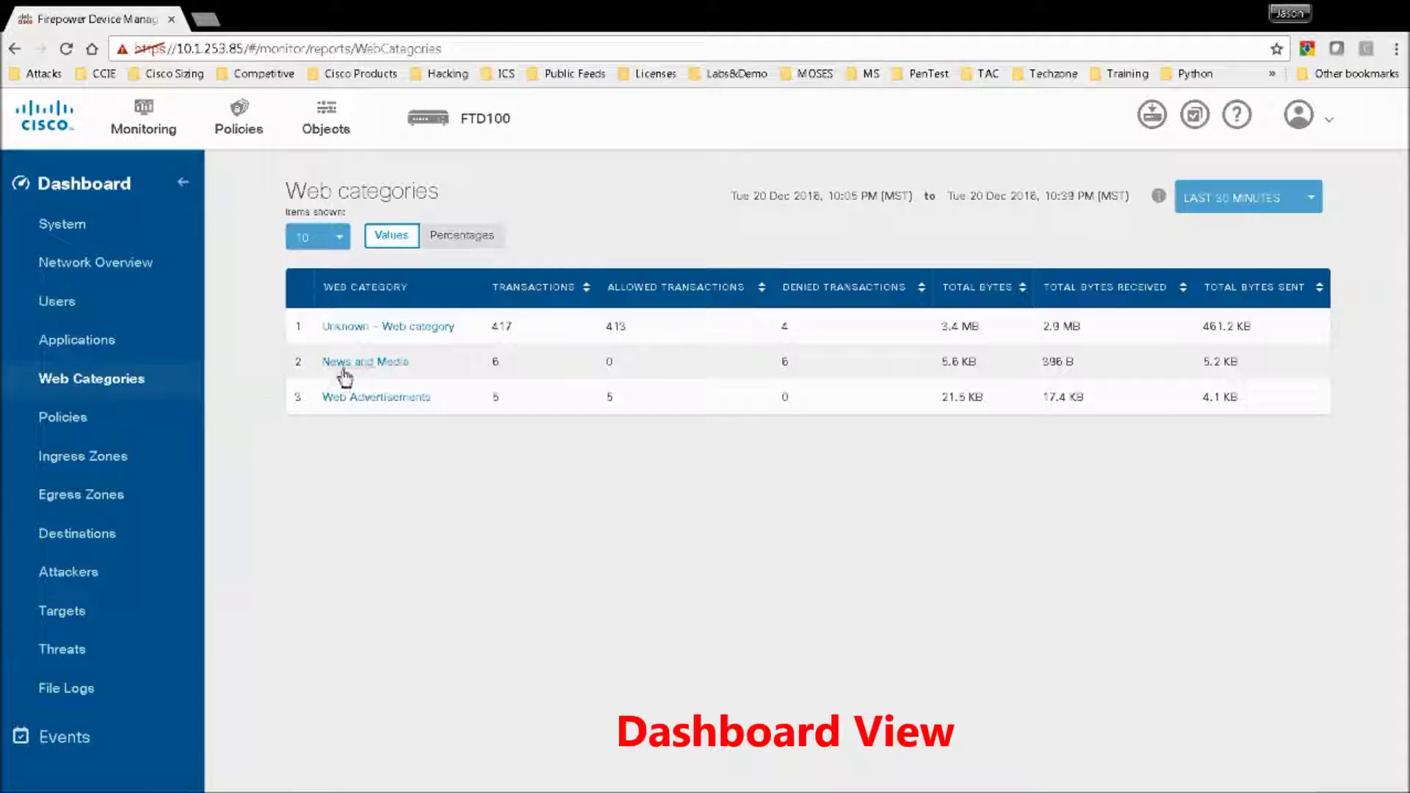
{"action": "left_click", "coordinate": [347, 364]}
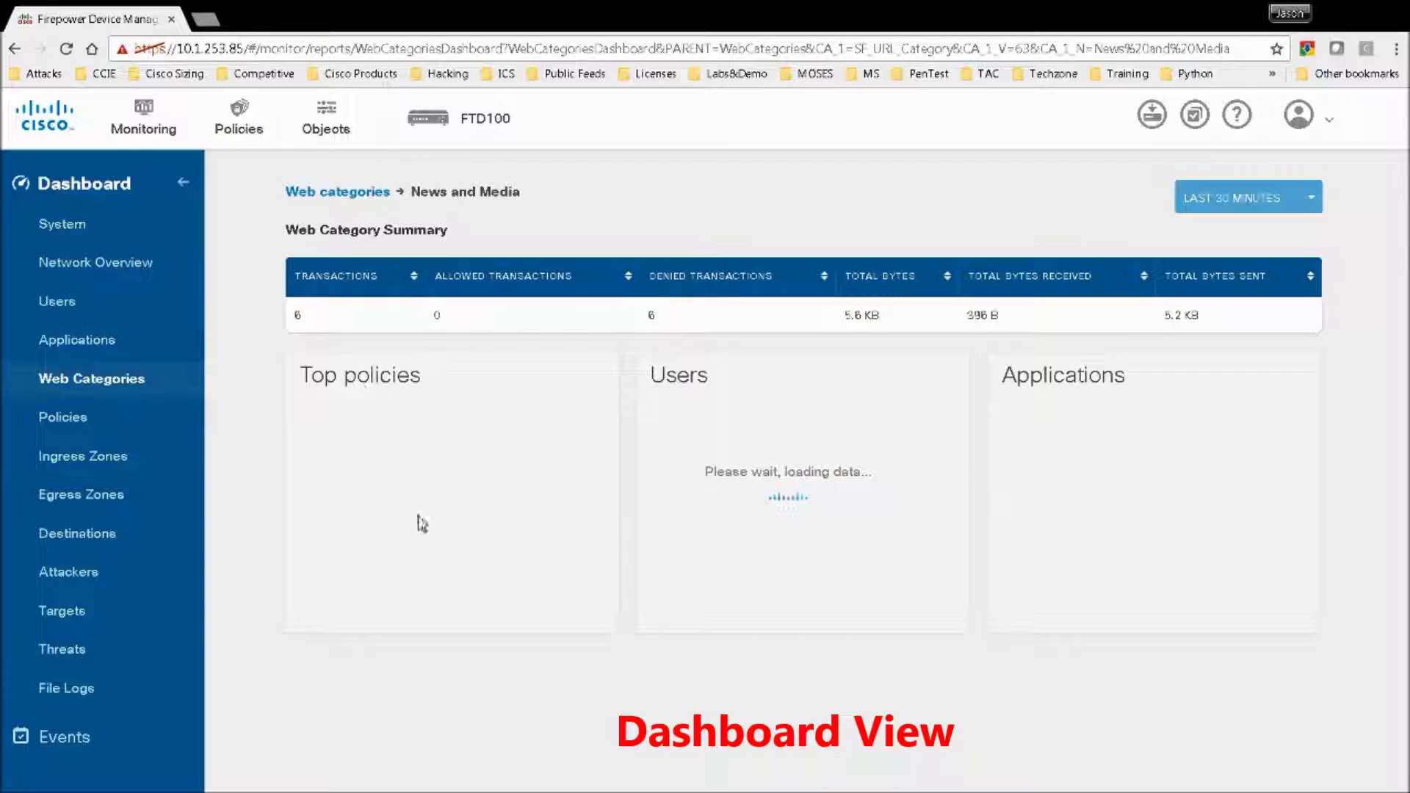